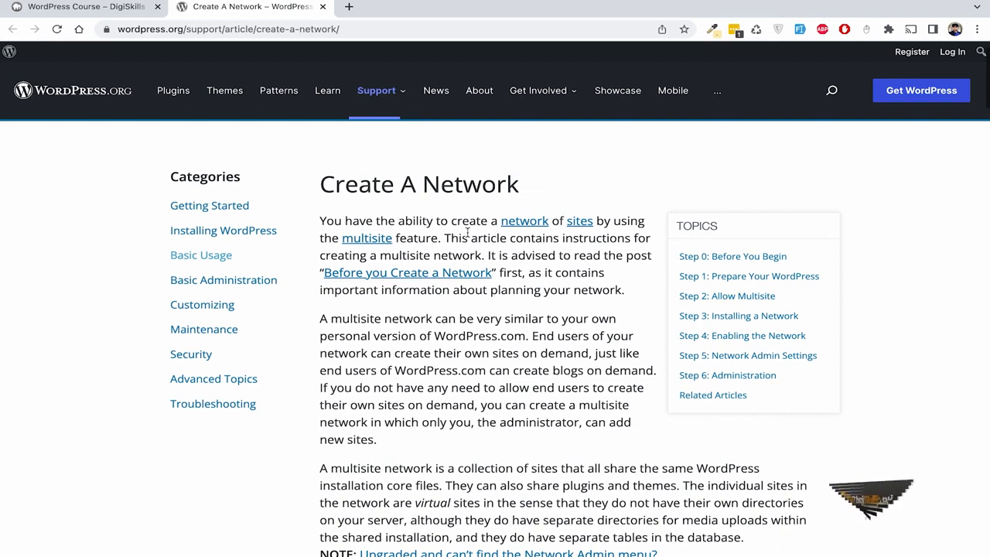
# Read through the Create A Network article from its introduction to the Step 2: Allow Multisite section
pyautogui.scroll(1, 467, 232)
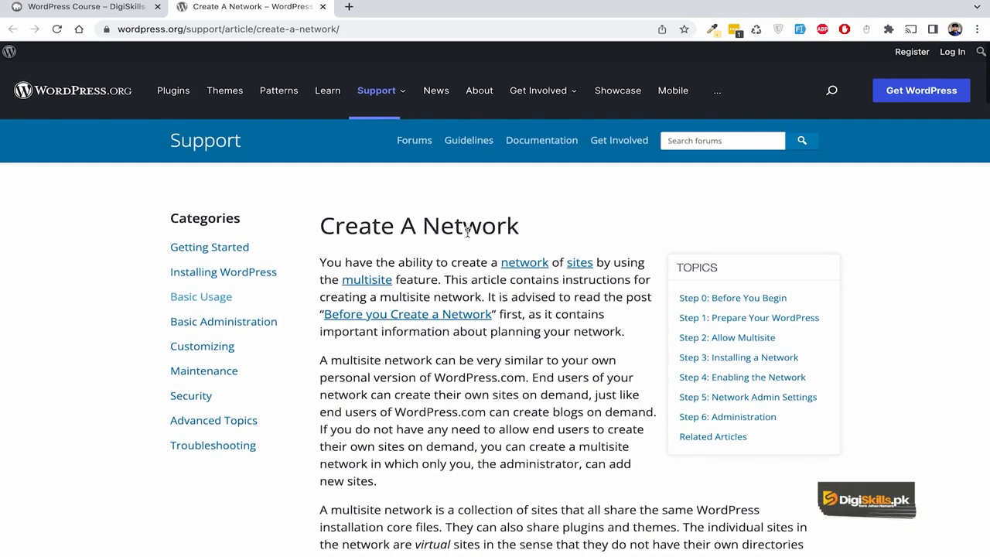
pyautogui.scroll(-1, 467, 232)
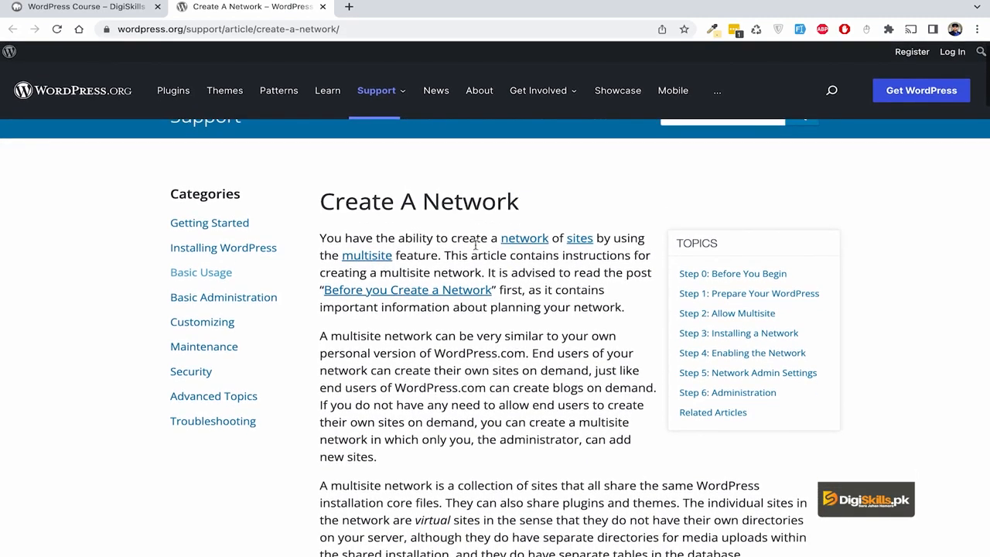
pyautogui.scroll(-4, 509, 286)
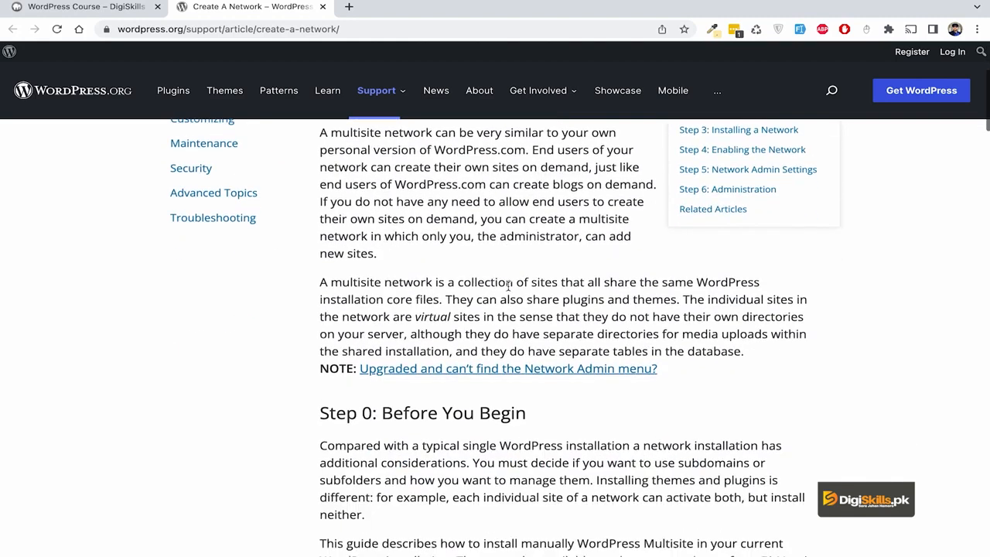
pyautogui.scroll(-4, 508, 287)
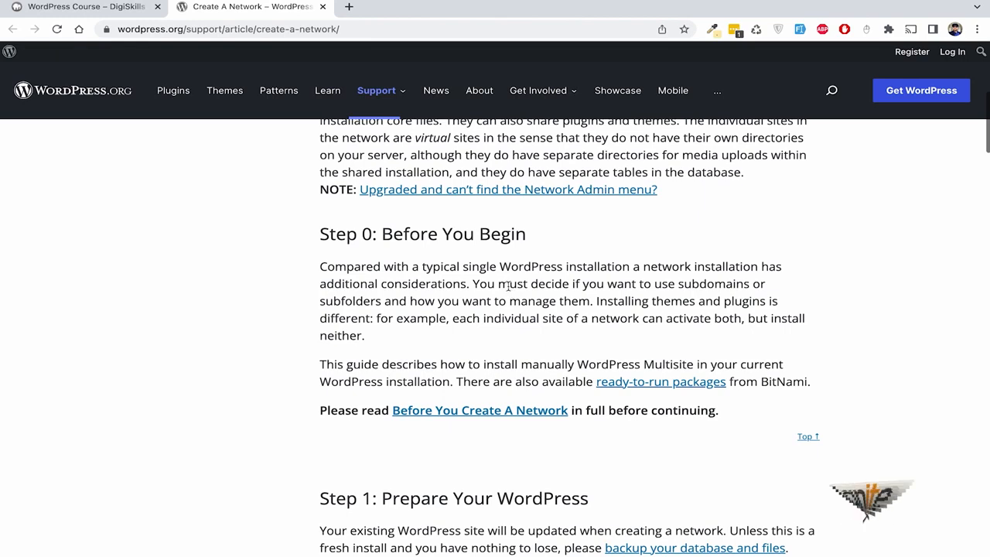
pyautogui.scroll(-8, 508, 287)
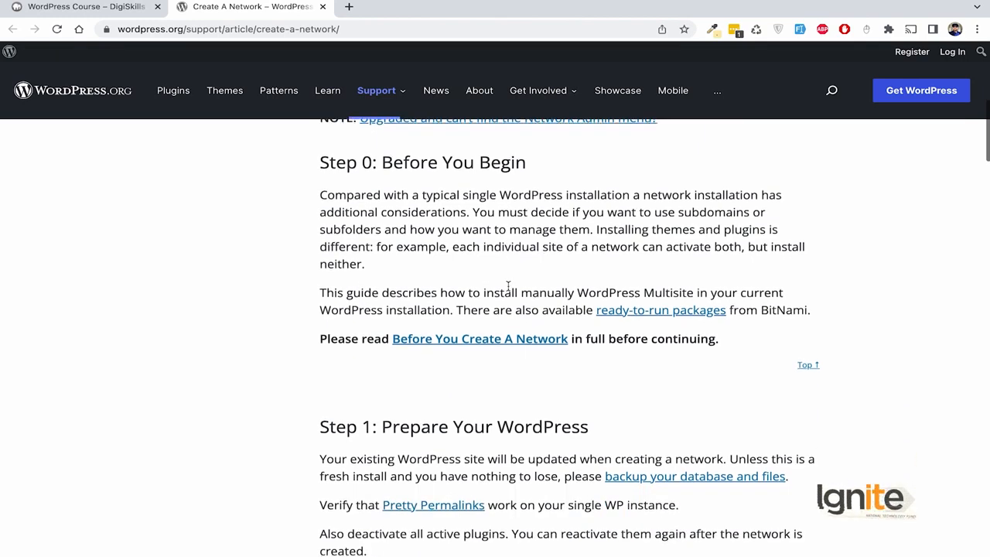
pyautogui.scroll(1, 510, 291)
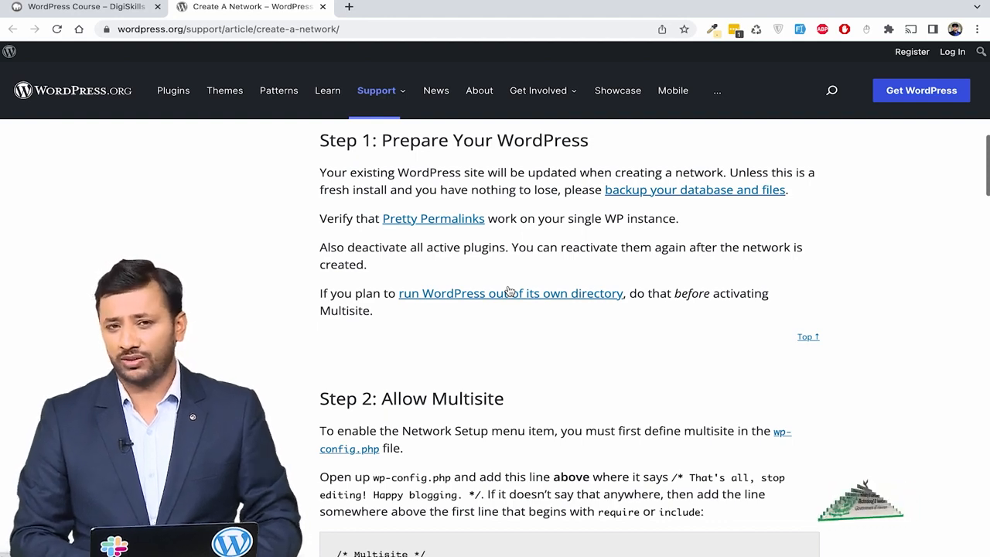
pyautogui.scroll(-3, 602, 343)
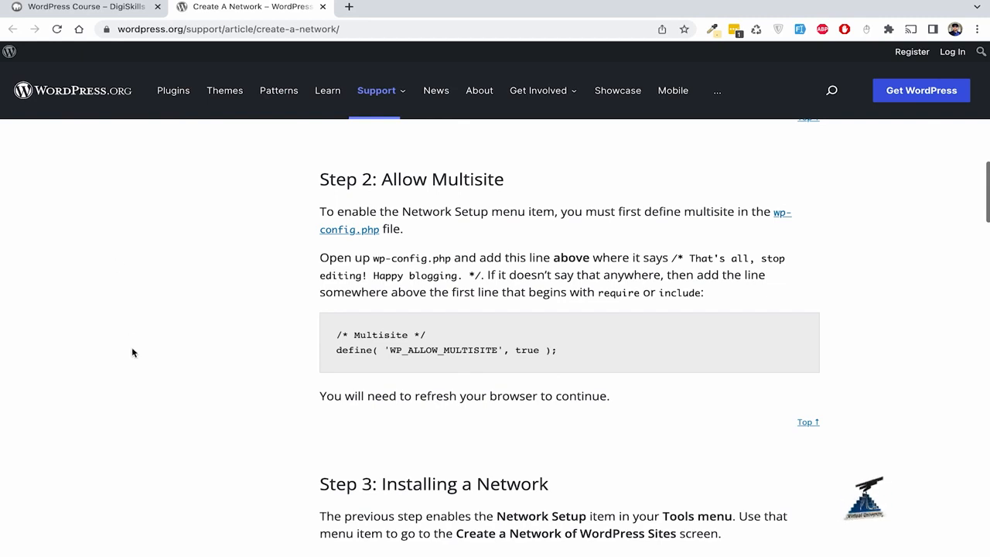
# Copy the Multisite comment and the WP_ALLOW_MULTISITE define line from the code block under Step 2
pyautogui.moveTo(556, 350); pyautogui.dragTo(331, 337)
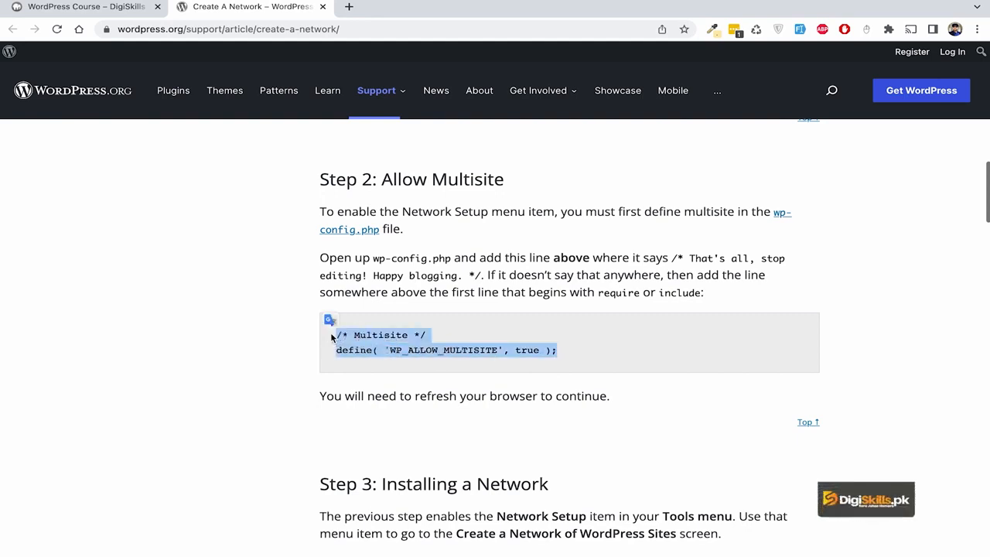
pyautogui.click(558, 334)
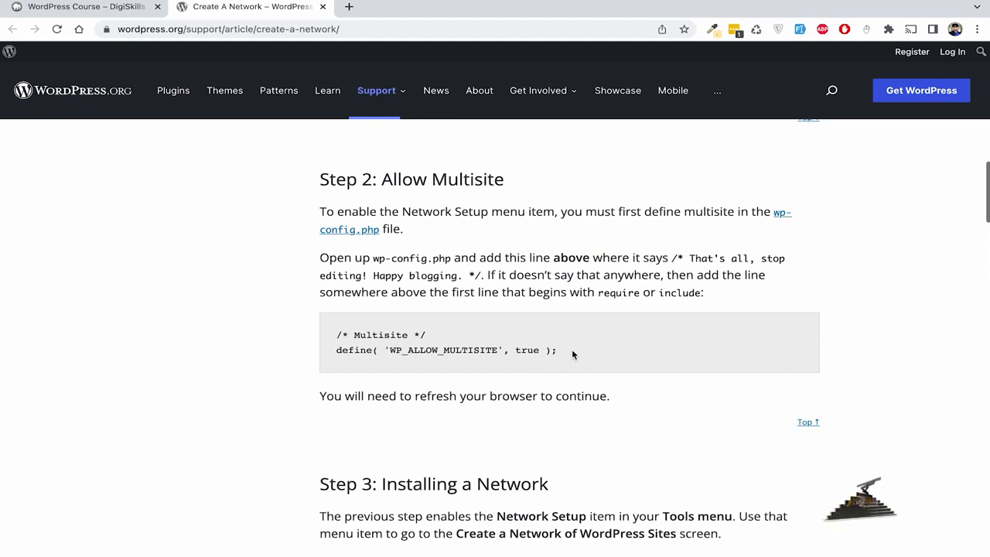
pyautogui.moveTo(571, 354); pyautogui.dragTo(323, 340)
pyautogui.press('super+c')
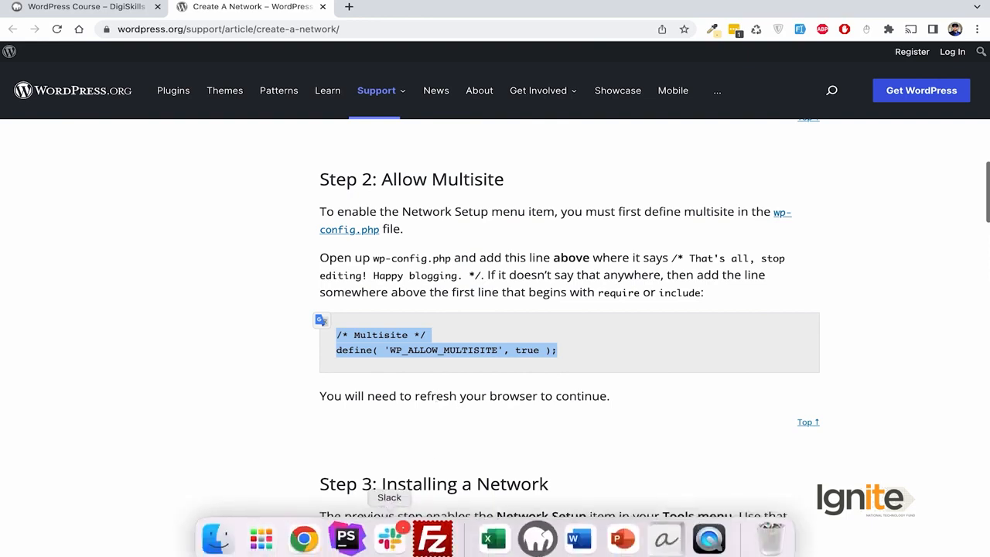
# Switch to PhpStorm, look through the wp-content project folder, and open wp-config.php from the digiskills folder in Finder
pyautogui.click(345, 539)
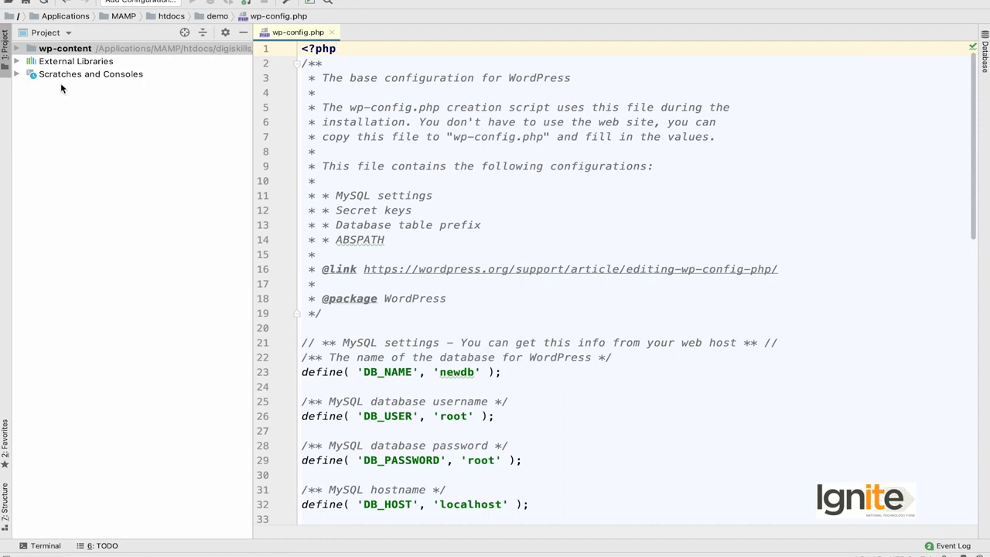
pyautogui.click(16, 49)
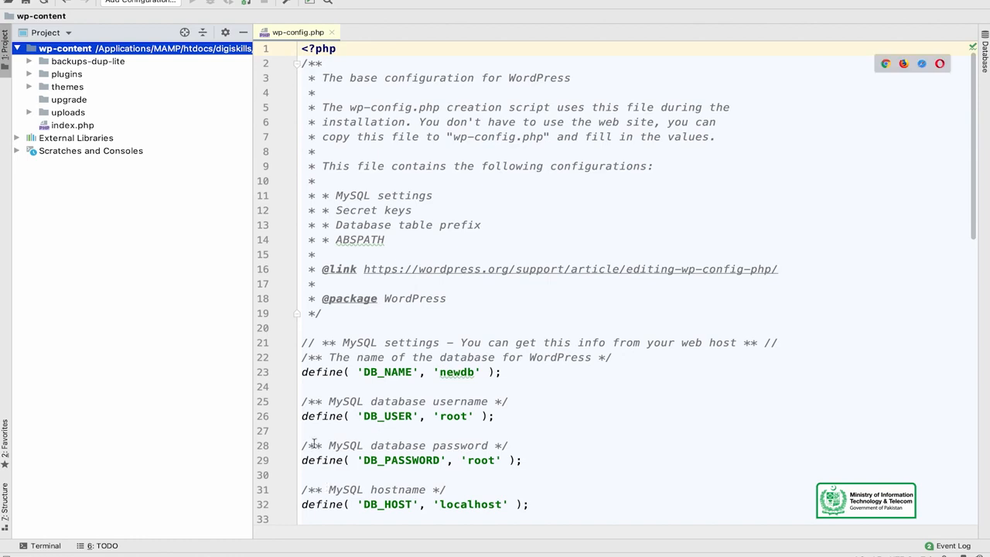
pyautogui.moveTo(263, 545)
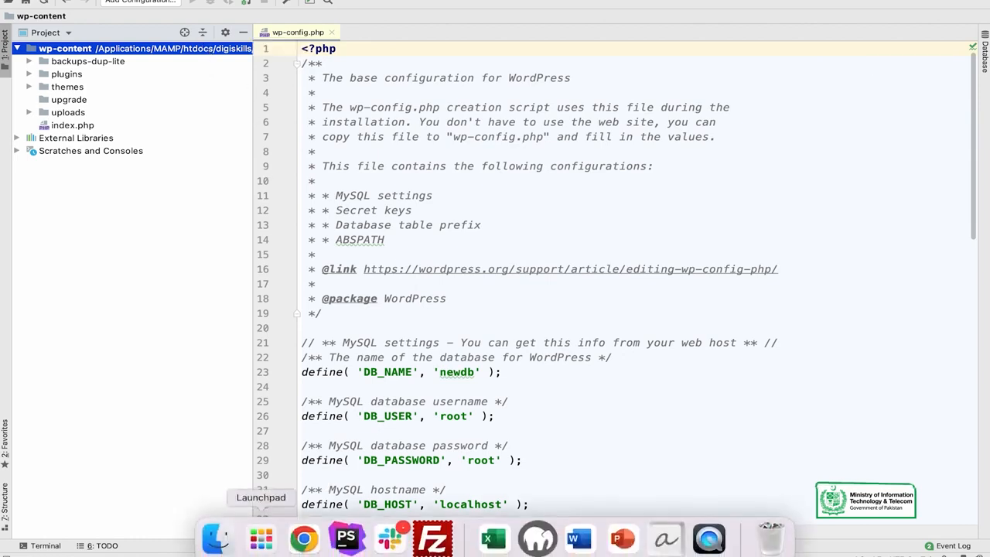
pyautogui.click(215, 541)
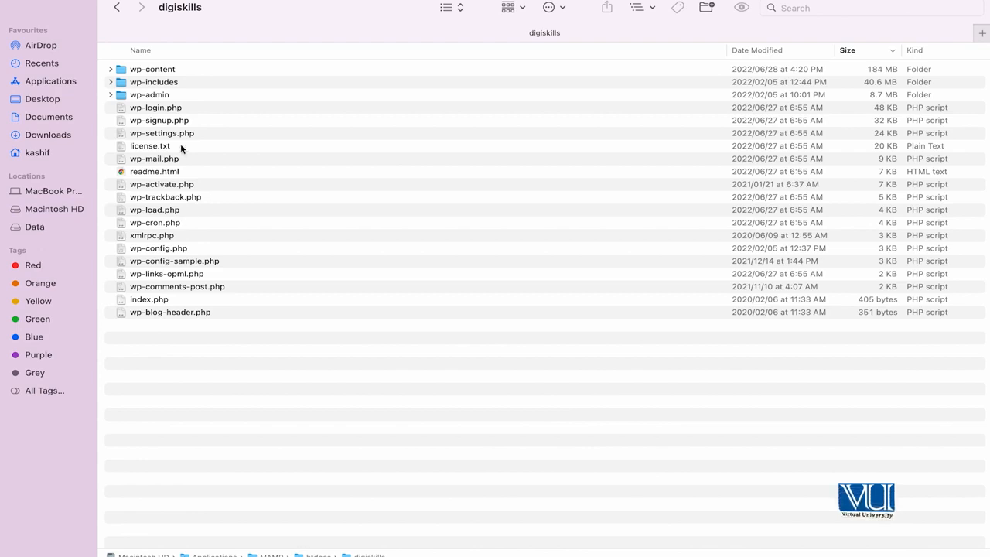
pyautogui.doubleClick(202, 250)
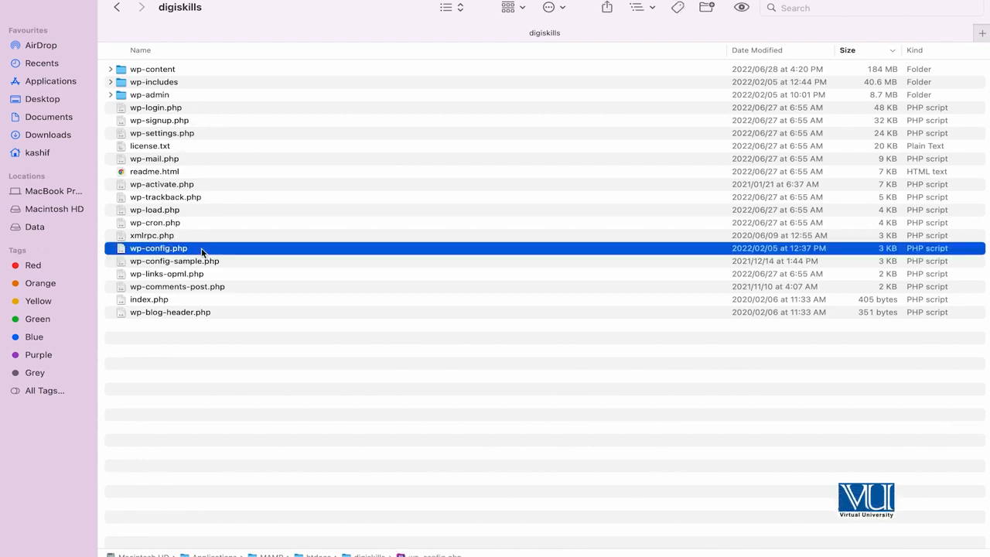
# Locate the "That's all, stop editing! Happy publishing." comment below the WP_DEBUG definition in the digiskills wp-config.php
pyautogui.scroll(-15, 549, 357)
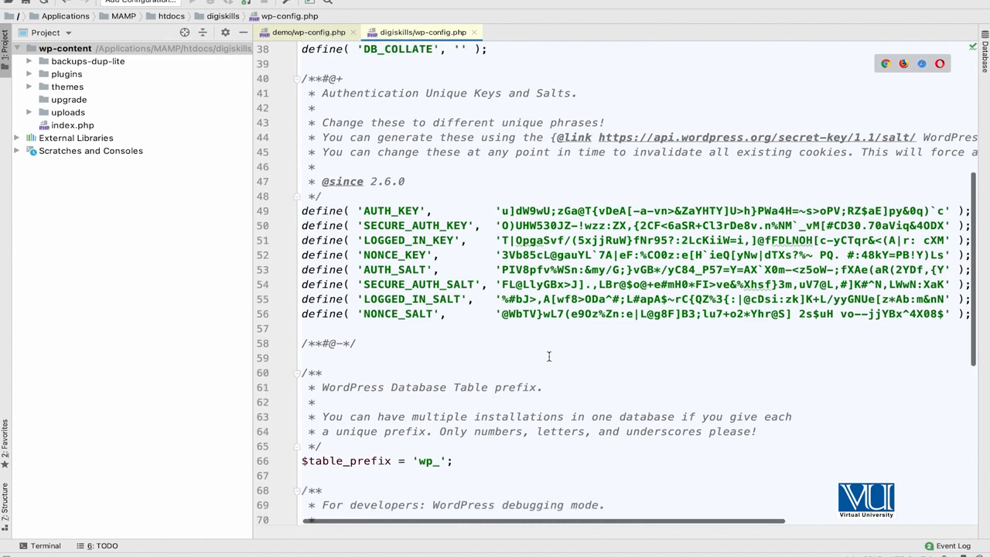
pyautogui.click(518, 271)
pyautogui.scroll(2, 518, 272)
pyautogui.scroll(-2, 518, 273)
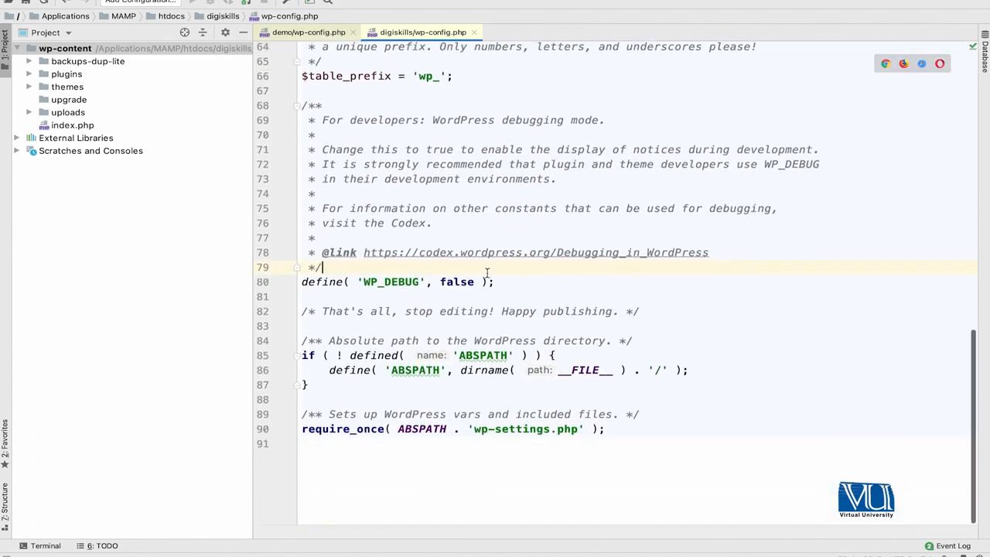
pyautogui.click(495, 282)
pyautogui.click(309, 299)
pyautogui.moveTo(642, 311); pyautogui.dragTo(304, 311)
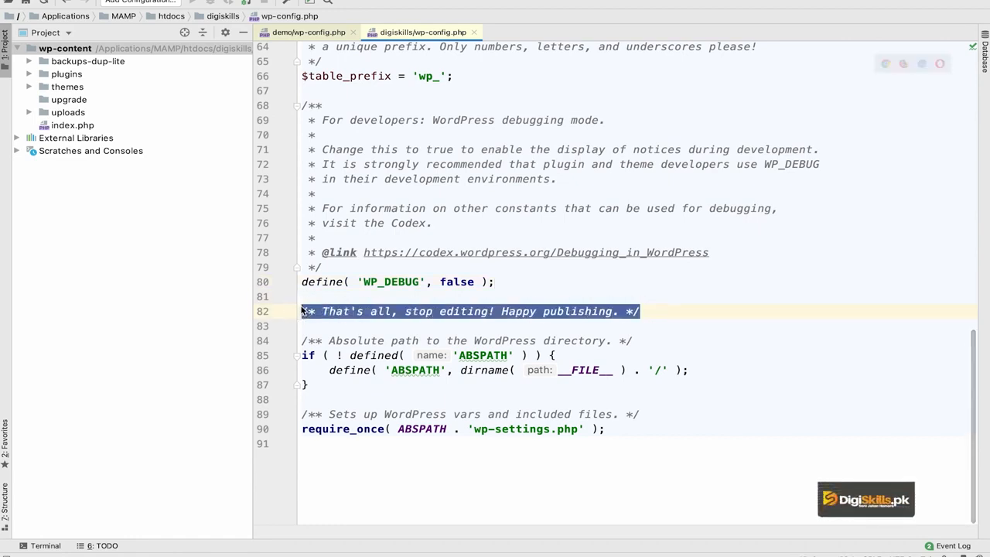
pyautogui.click(335, 313)
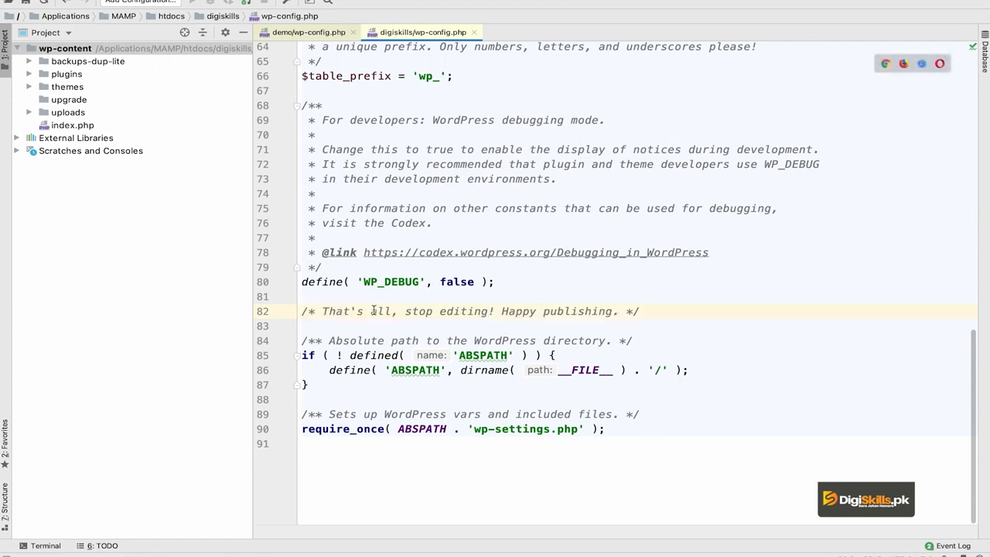
# Paste the copied Multisite code below the WP_DEBUG definition in wp-config.php, separated from it by a blank line
pyautogui.click(521, 283)
pyautogui.press('Return')
pyautogui.press('super+v')
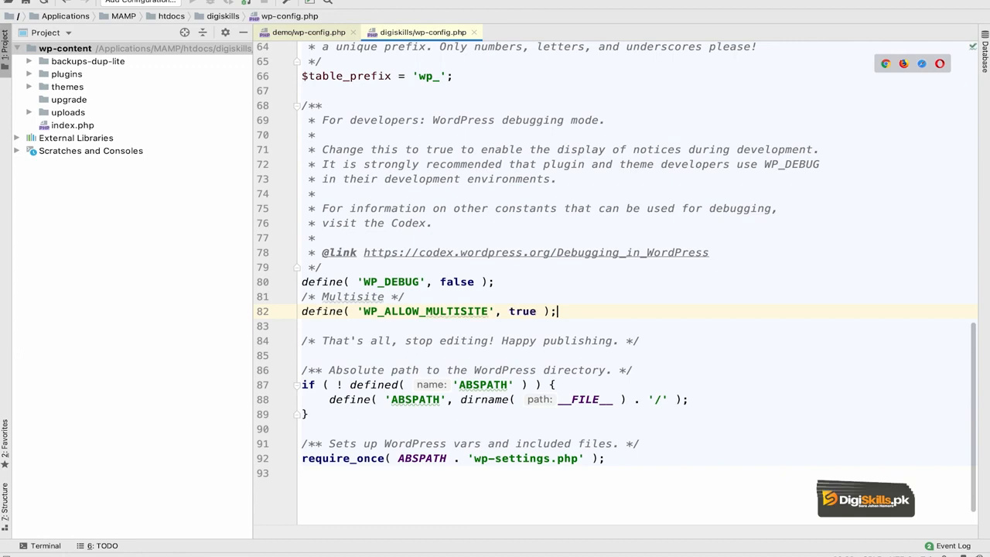
pyautogui.click(507, 281)
pyautogui.press('Return')
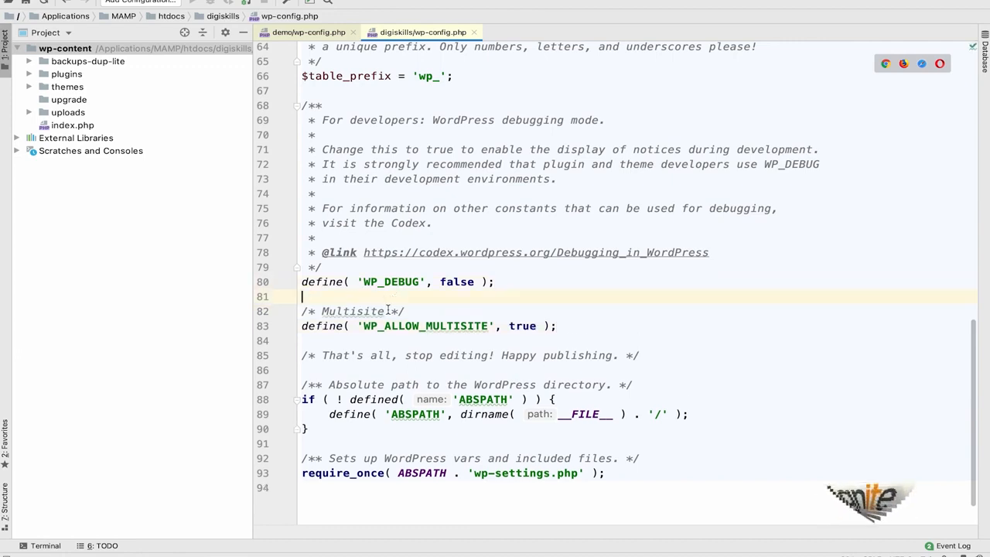
pyautogui.moveTo(410, 311); pyautogui.dragTo(302, 307)
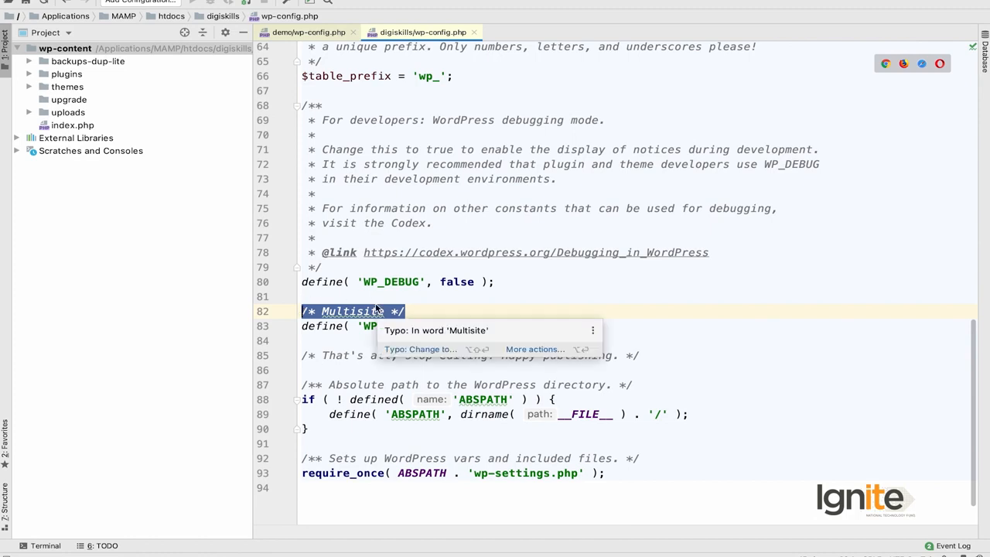
pyautogui.click(445, 312)
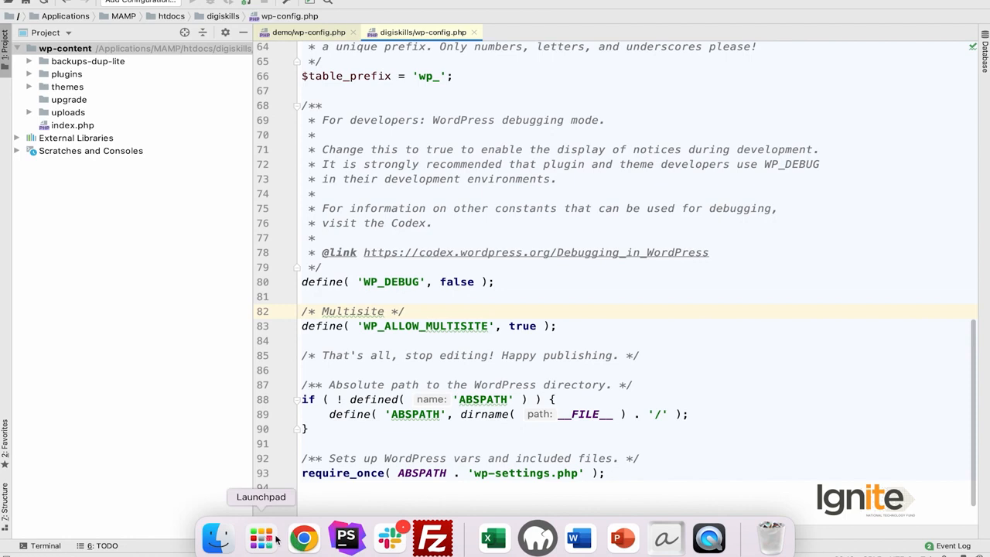
# Switch to Chrome and open the admin dashboard of the WordPress Course – DigiSkills site
pyautogui.click(304, 537)
pyautogui.click(95, 6)
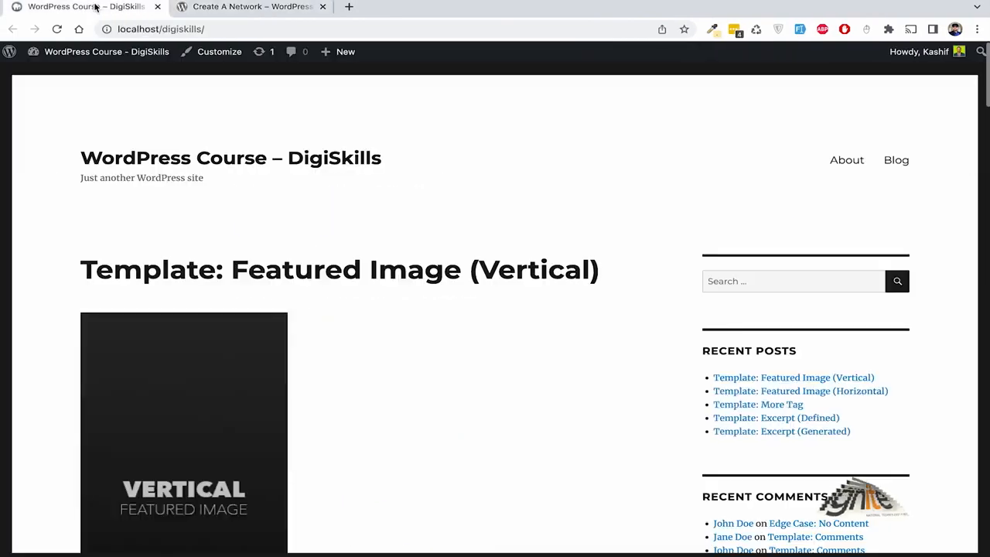
pyautogui.moveTo(60, 51)
pyautogui.click(71, 74)
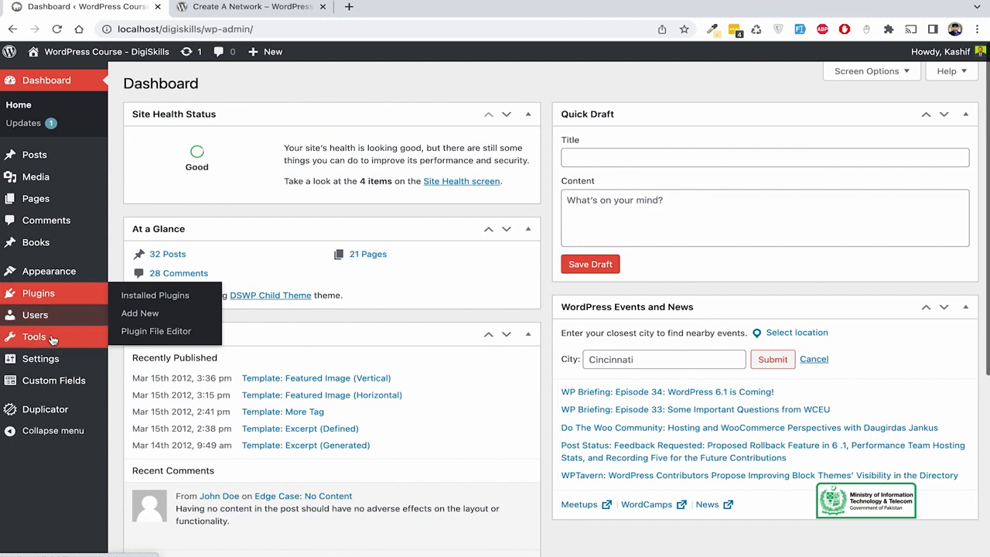
# Reload the dashboard to apply the multisite setting and open the Network Setup page
pyautogui.moveTo(49, 363)
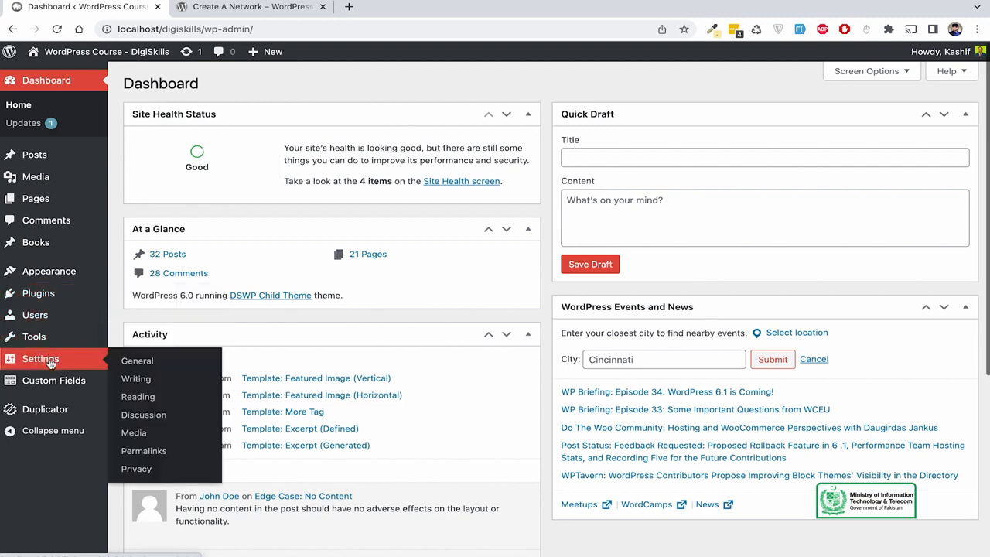
pyautogui.click(56, 31)
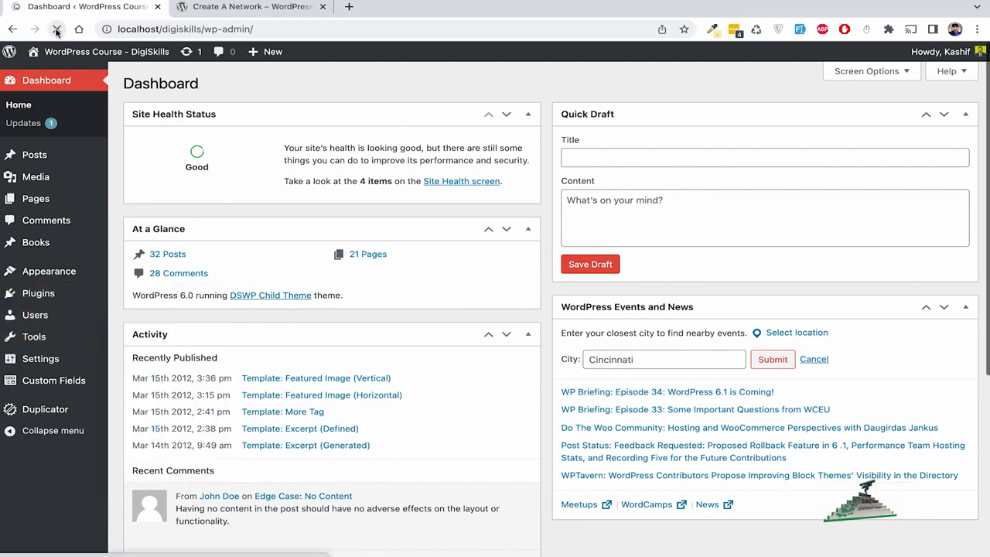
pyautogui.moveTo(36, 341)
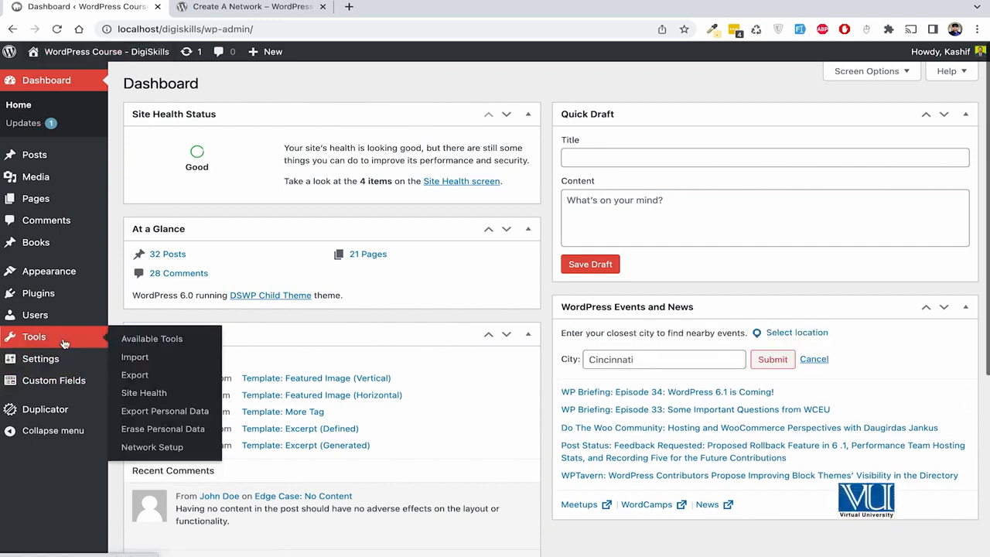
pyautogui.click(167, 449)
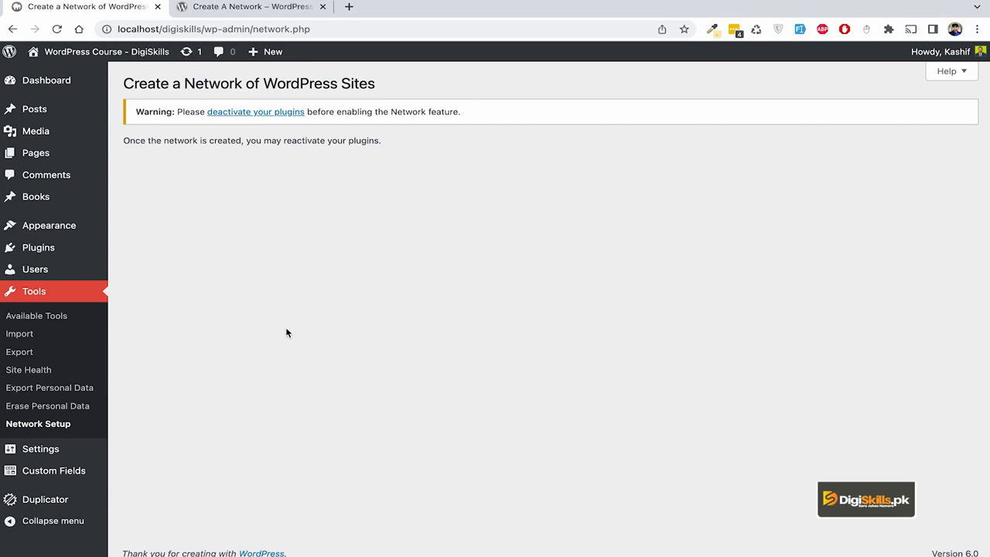
# Open the active plugins list from the network warning and deactivate all the plugins in bulk
pyautogui.click(263, 113)
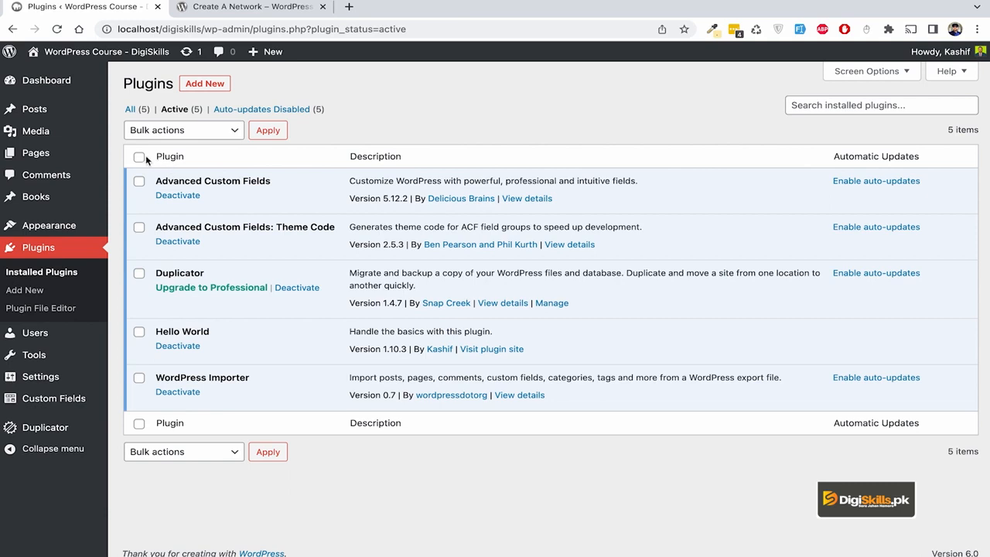
pyautogui.click(140, 157)
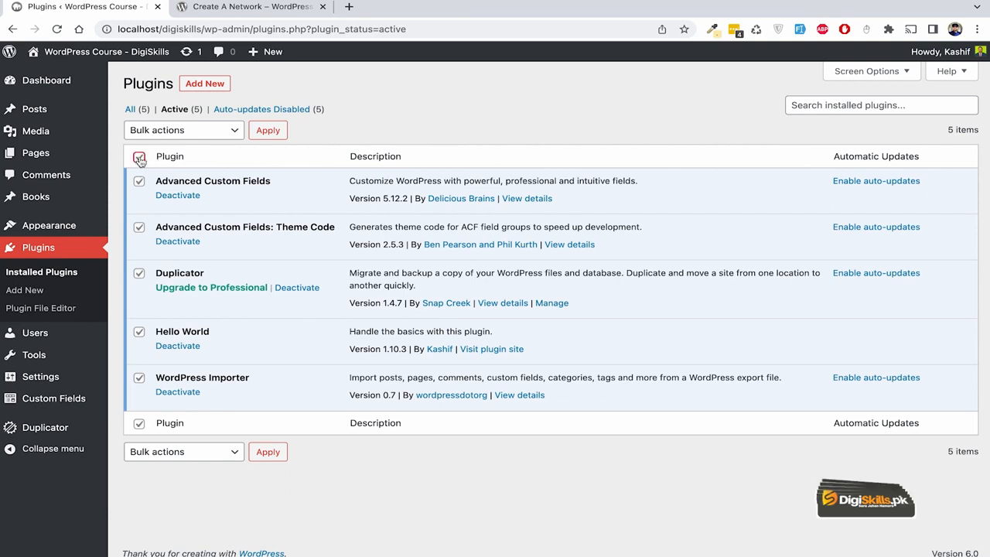
pyautogui.click(199, 129)
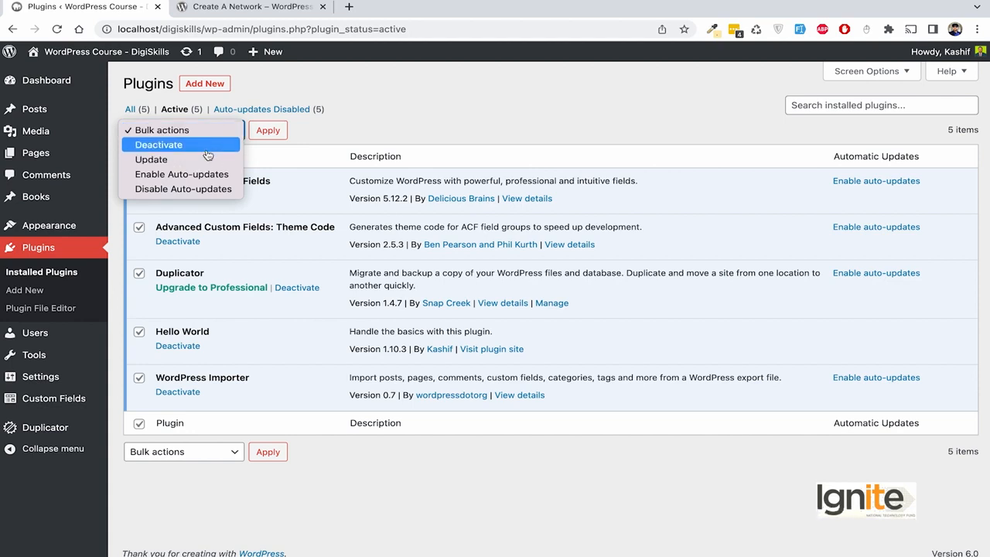
pyautogui.click(207, 147)
pyautogui.click(270, 130)
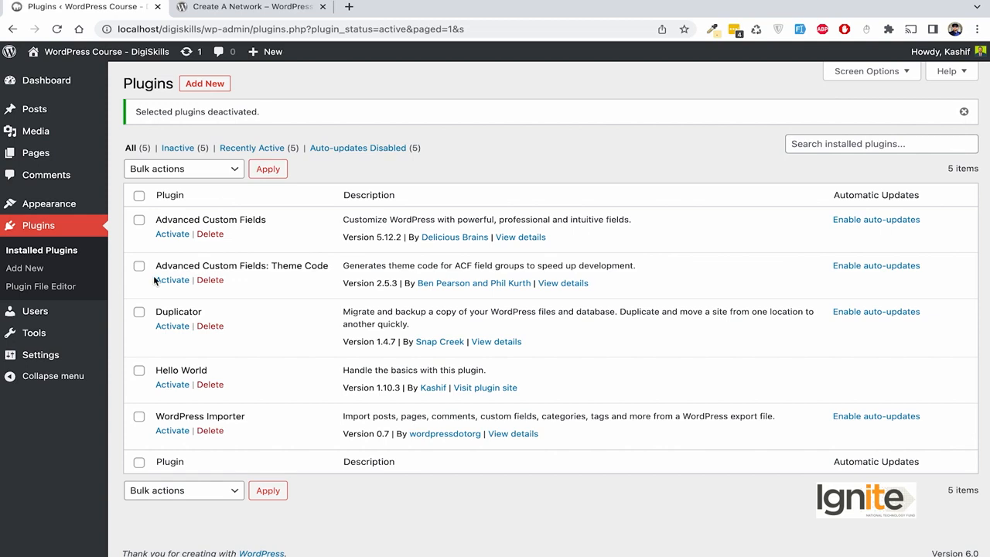
# Return to the Network Setup page and place the cursor in the Network Title field
pyautogui.moveTo(46, 332)
pyautogui.click(177, 446)
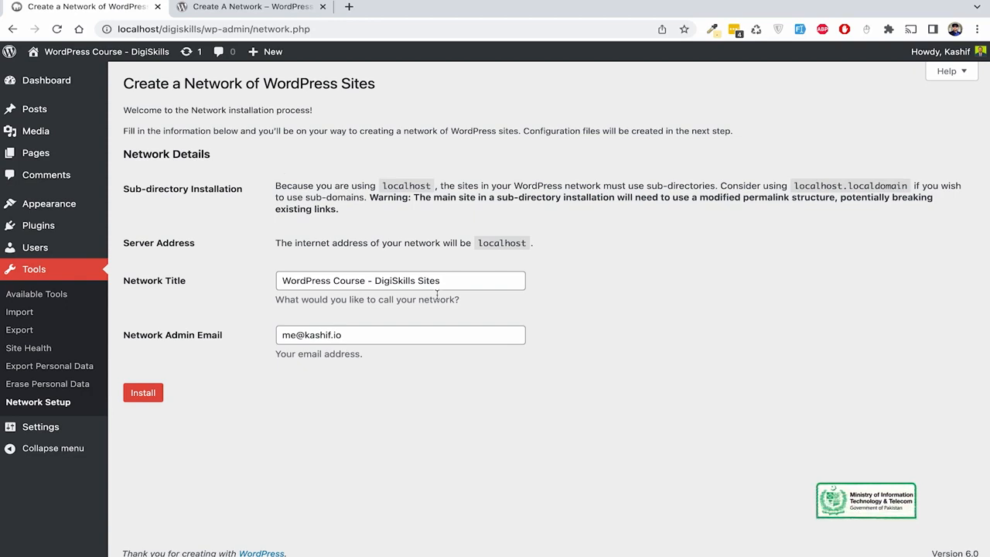
pyautogui.click(456, 281)
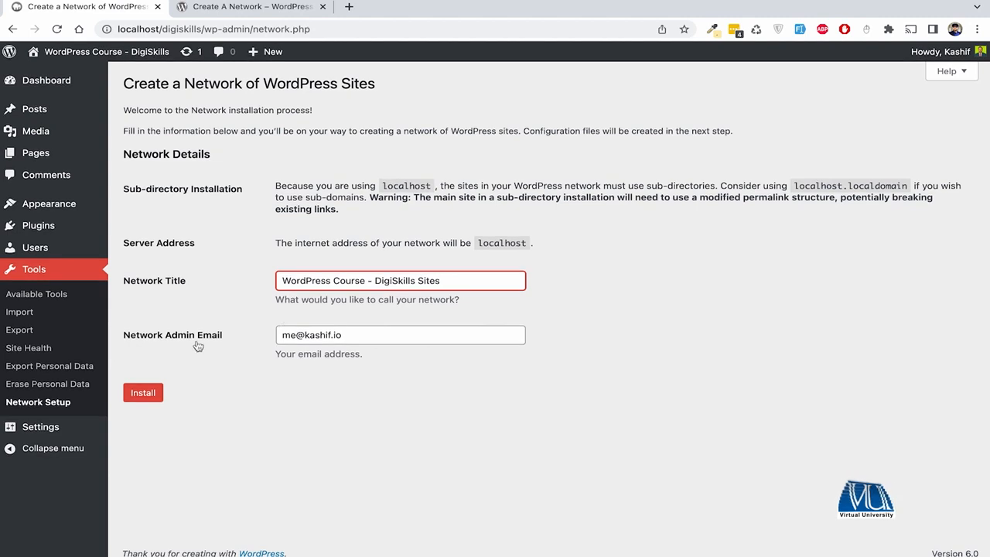
# Install the network with the prefilled title "WordPress Course - DigiSkills Sites" and admin email, and review the configuration instructions
pyautogui.moveTo(342, 335); pyautogui.dragTo(296, 335)
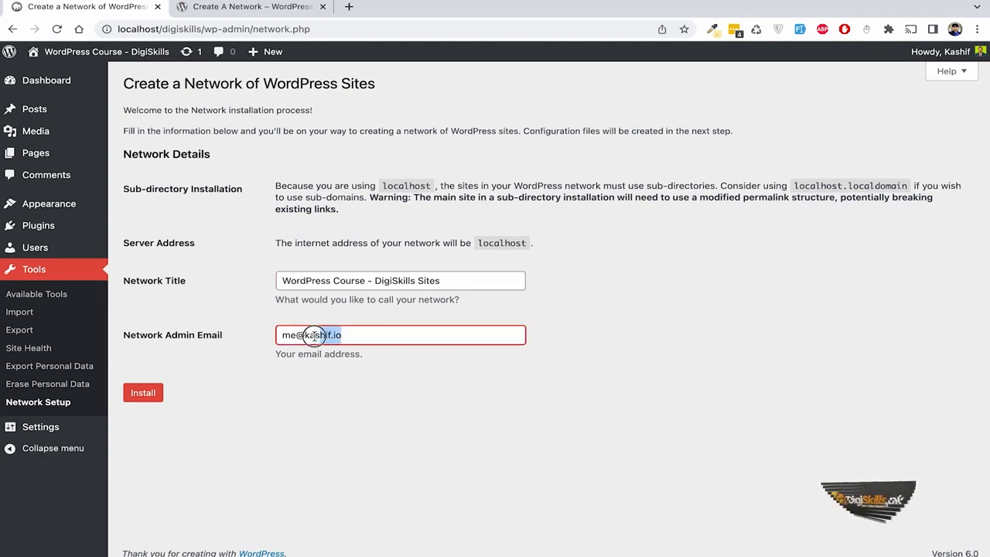
pyautogui.click(138, 393)
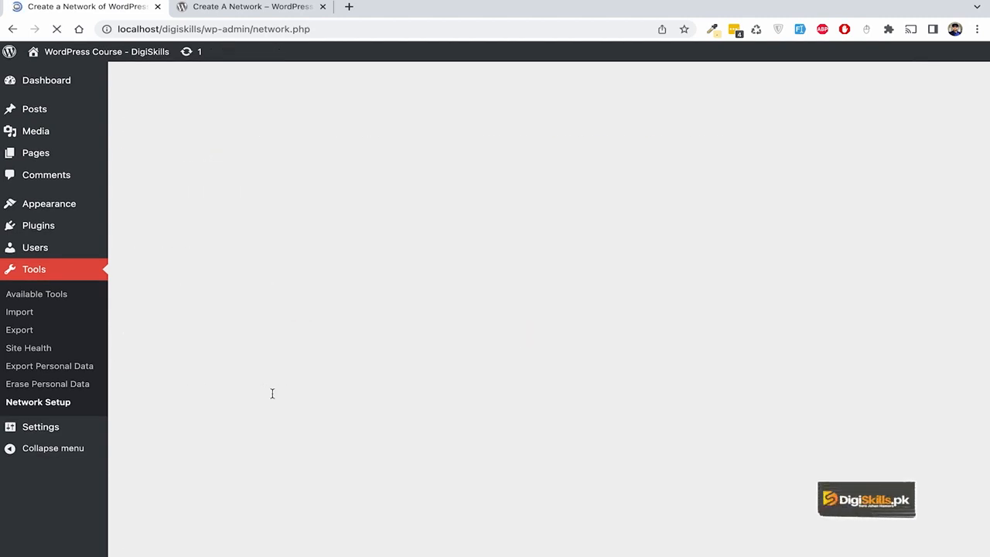
pyautogui.scroll(-1, 372, 328)
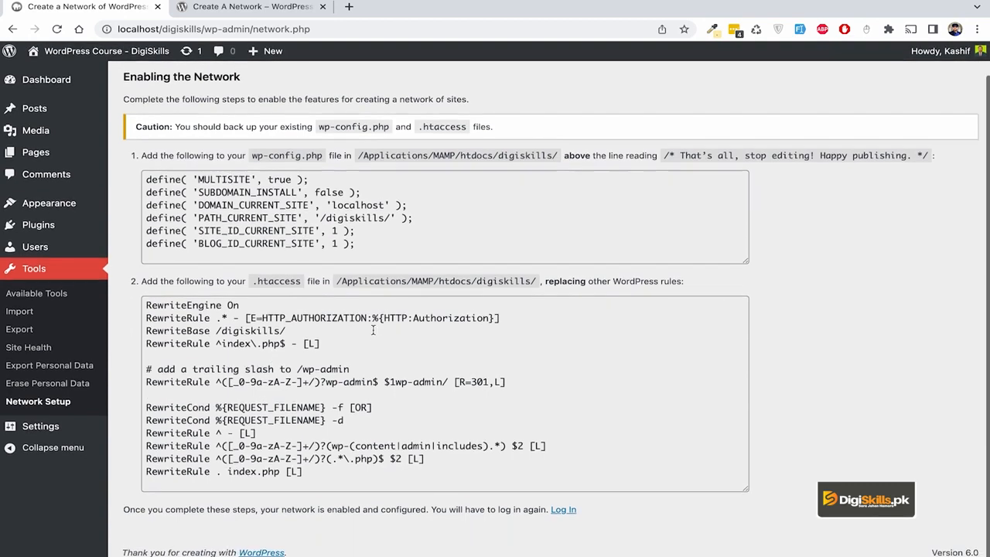
pyautogui.scroll(1, 373, 329)
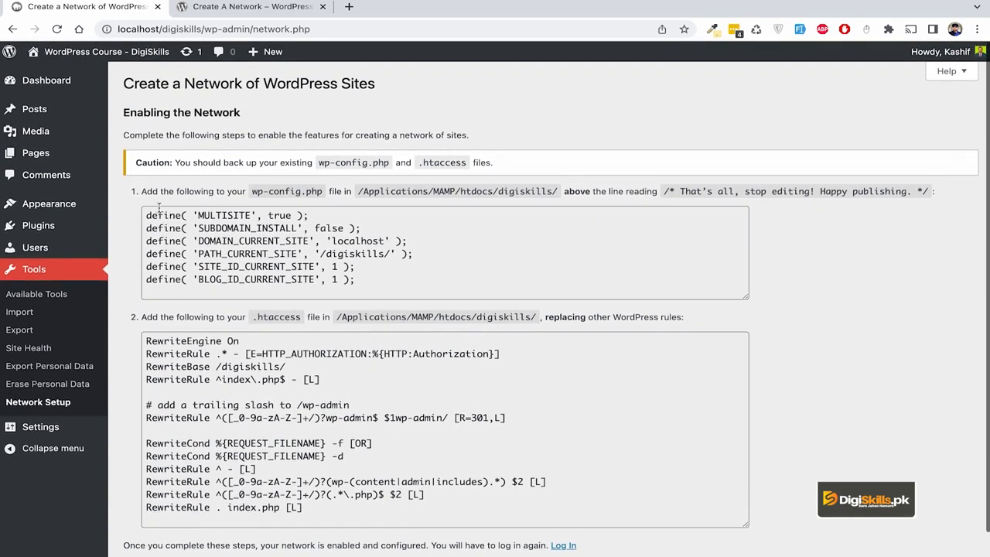
# Copy the six network define lines and paste them into digiskills/wp-config.php on a new line below the WP_ALLOW_MULTISITE definition
pyautogui.moveTo(143, 213); pyautogui.dragTo(363, 288)
pyautogui.press('super+c')
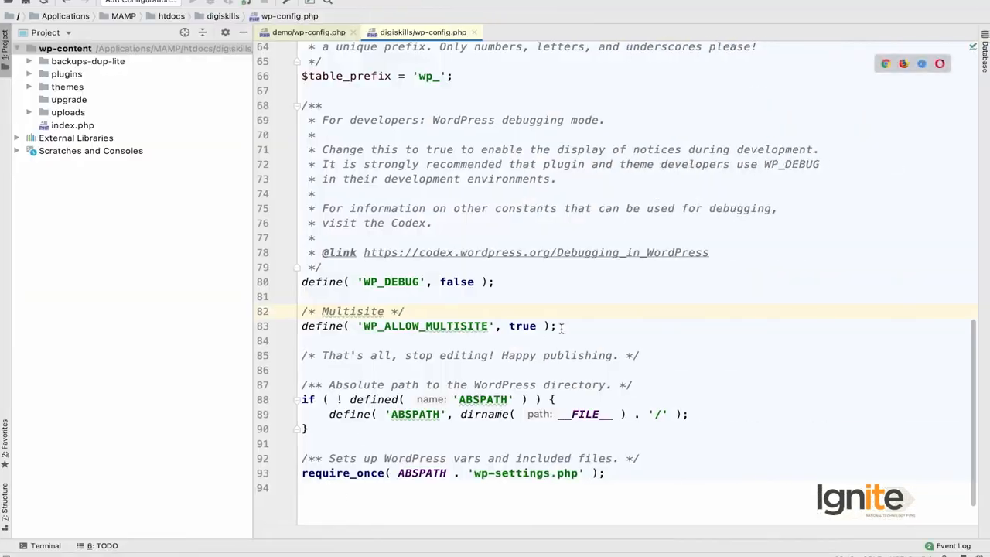
pyautogui.click(562, 328)
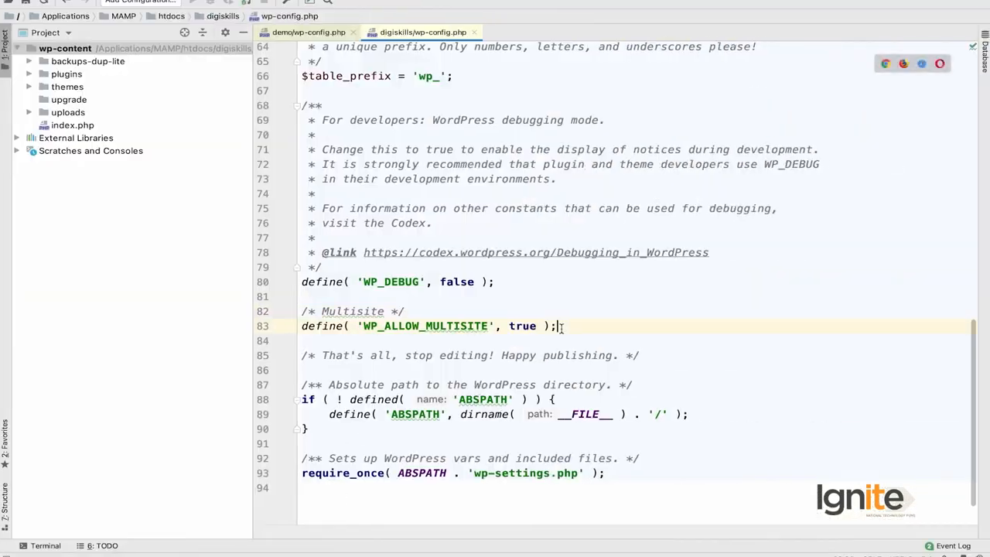
pyautogui.press('Return')
pyautogui.press('super+v')
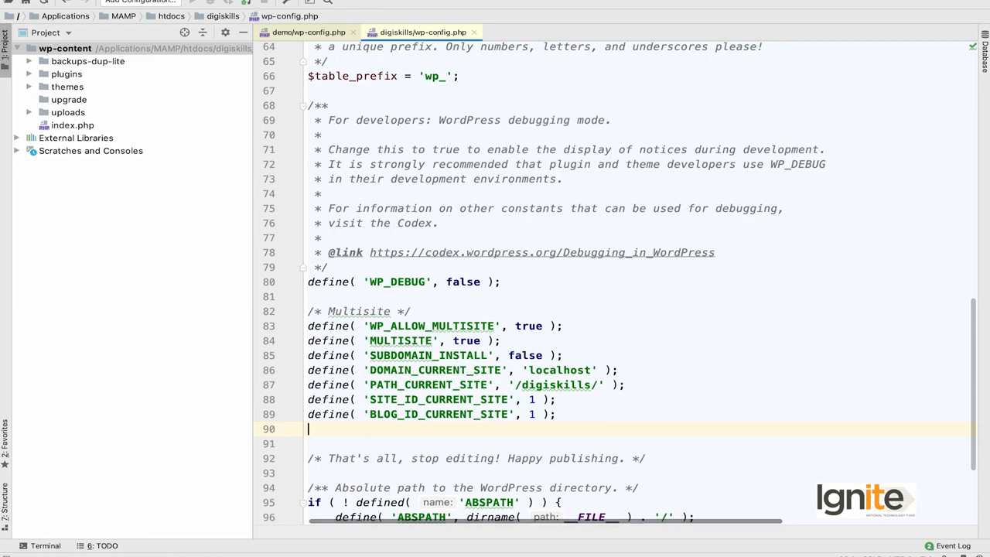
# Switch back to Chrome and copy all the .htaccess rewrite rules from the second network setup instruction
pyautogui.moveTo(323, 539)
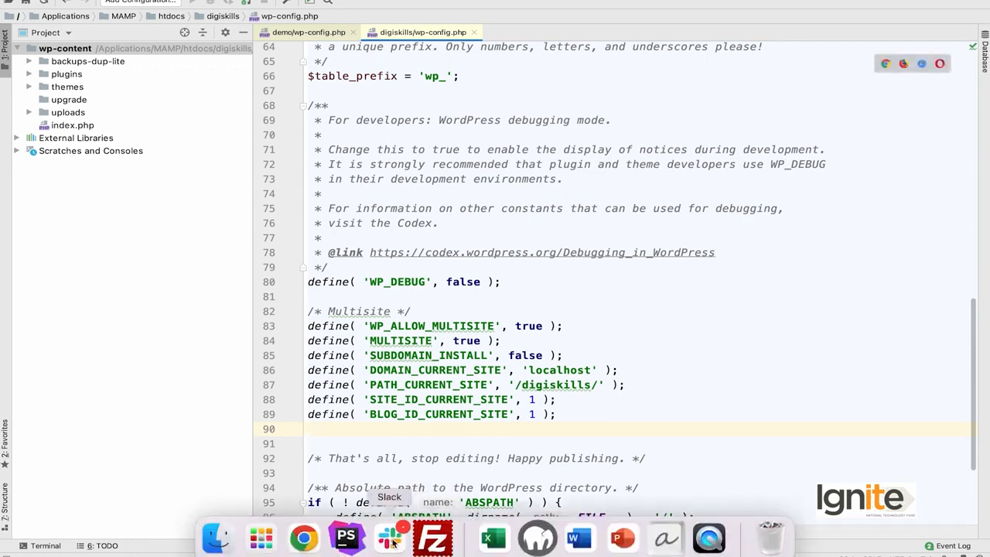
pyautogui.click(304, 537)
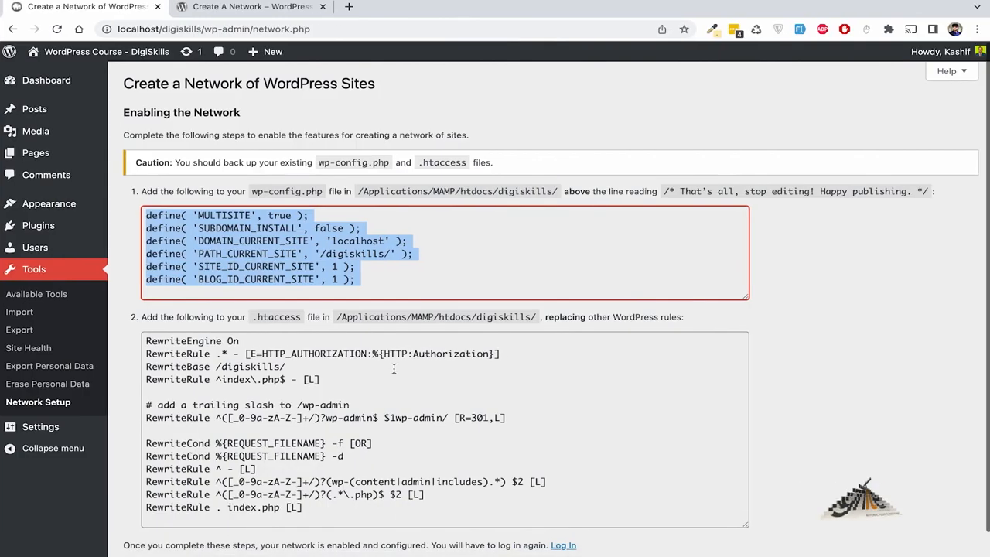
pyautogui.scroll(-1, 393, 368)
pyautogui.moveTo(147, 306); pyautogui.dragTo(506, 476)
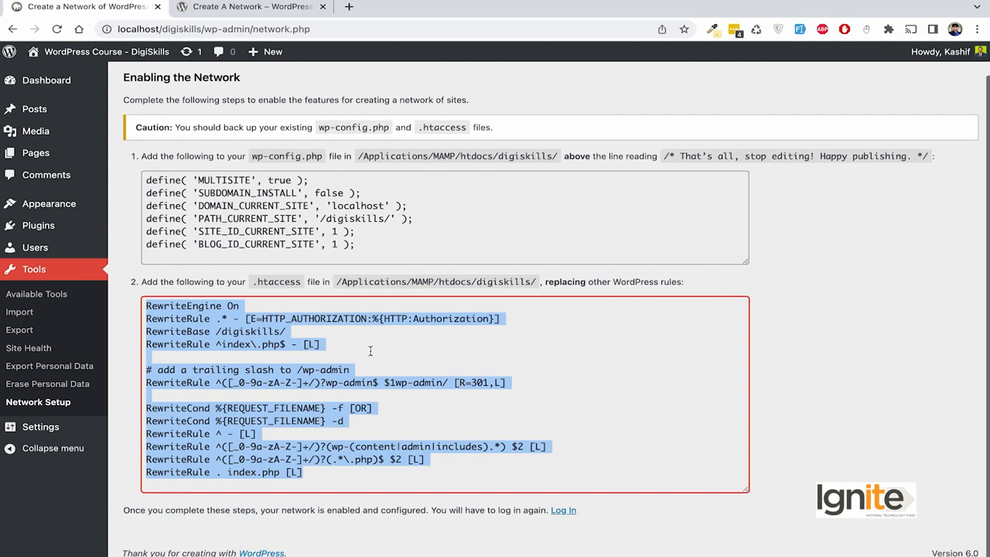
pyautogui.click(372, 399)
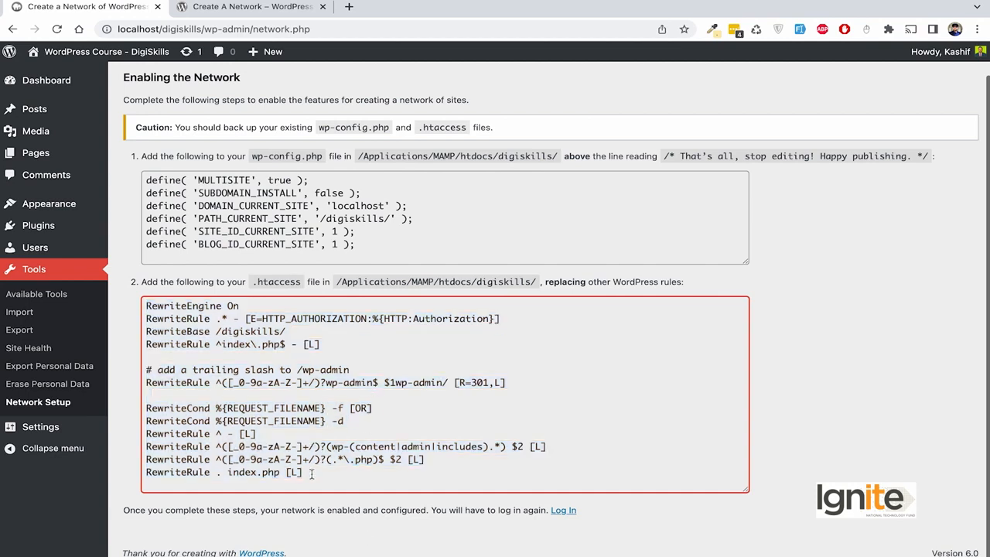
pyautogui.moveTo(311, 473); pyautogui.dragTo(146, 305)
pyautogui.press('super+c')
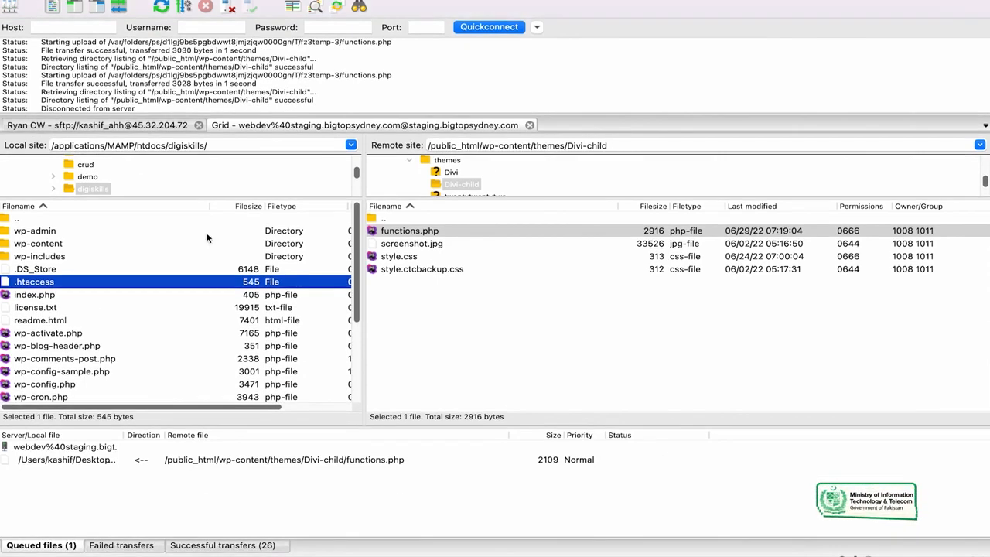
# Open the local digiskills .htaccess file for editing from FileZilla and replace its whole IfModule mod_rewrite.c block with the copied network rules
pyautogui.click(174, 280)
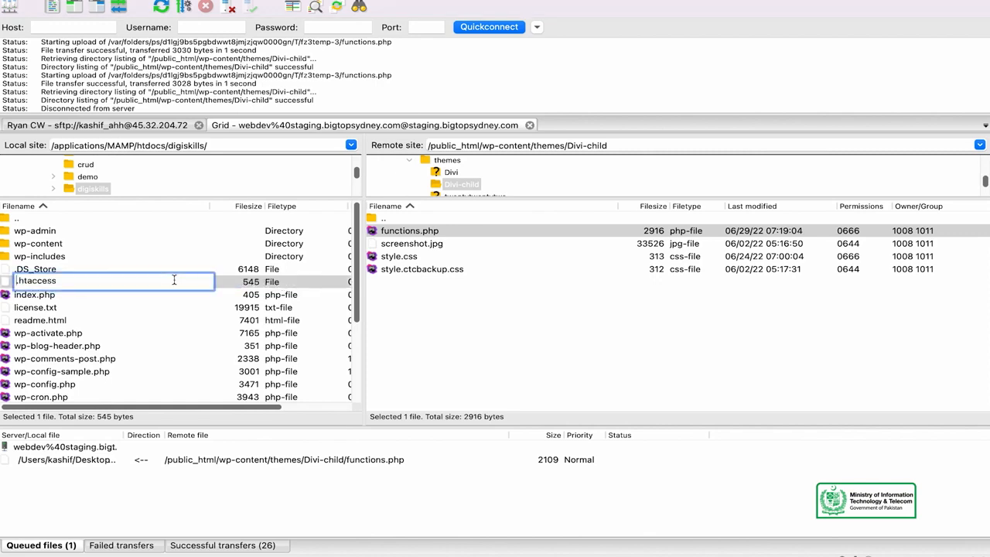
pyautogui.click(470, 312)
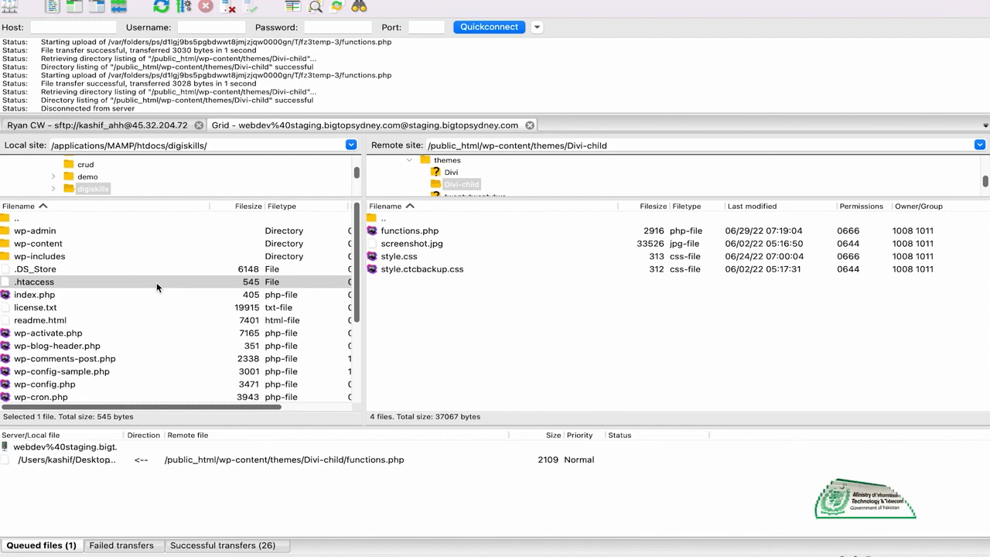
pyautogui.rightClick(128, 282)
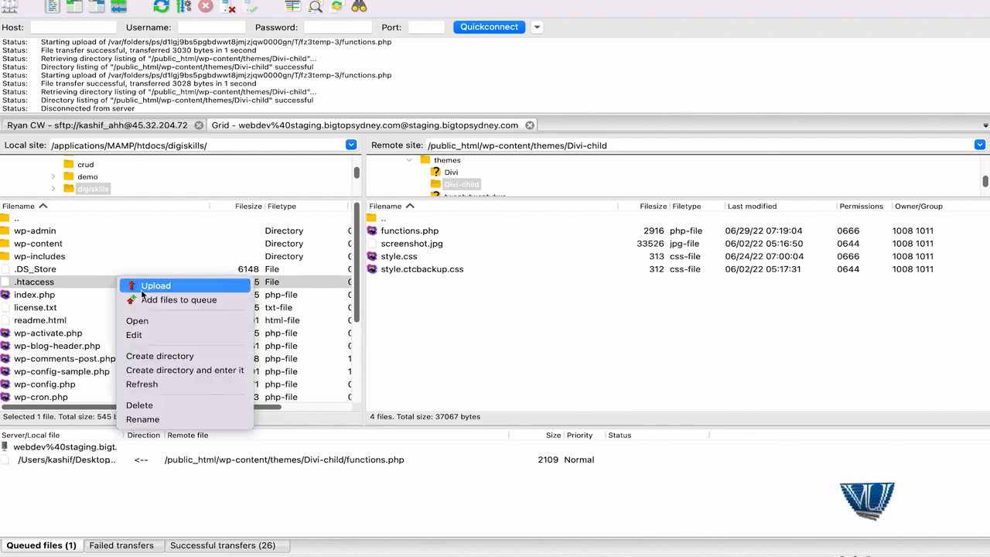
pyautogui.click(143, 335)
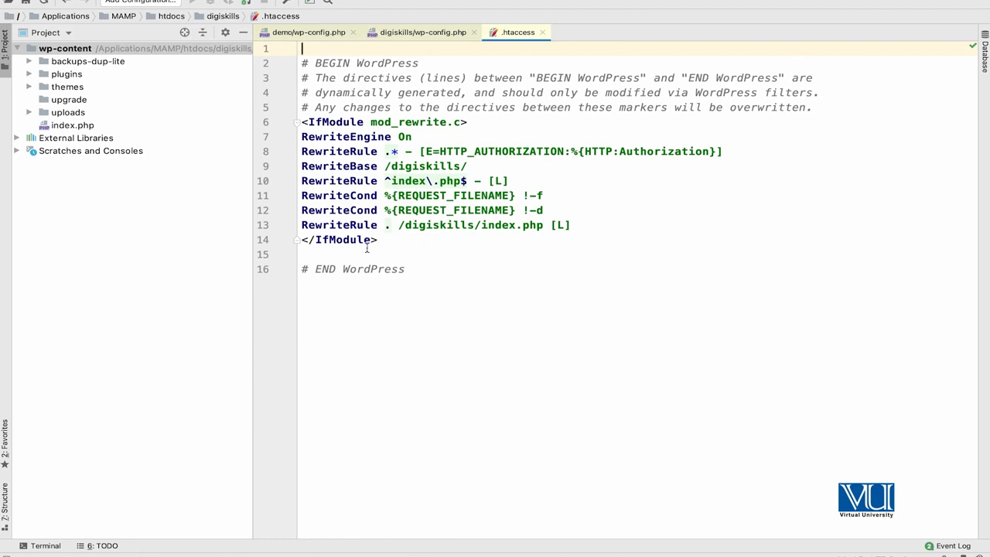
pyautogui.moveTo(387, 244); pyautogui.dragTo(298, 125)
pyautogui.press('super+v')
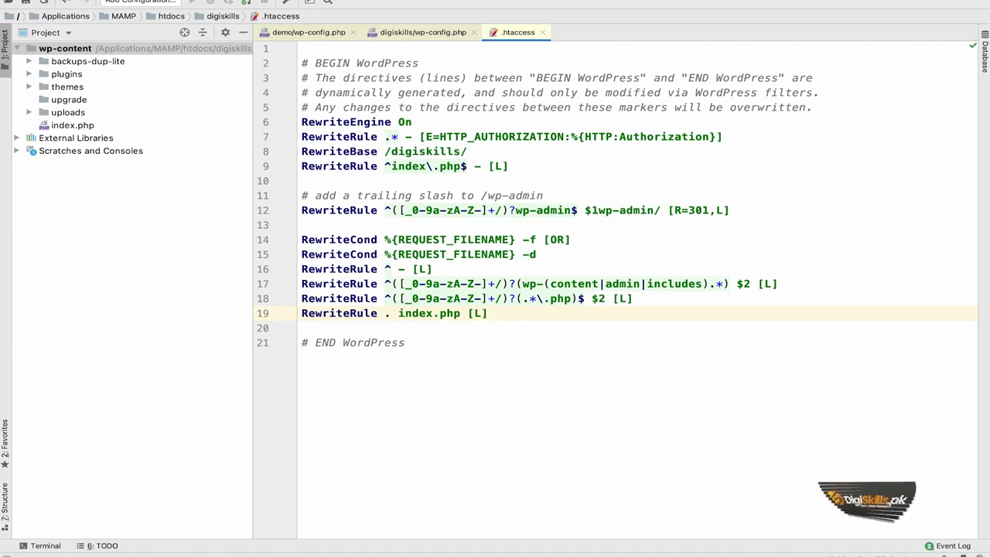
# Switch to Chrome, reopen the site's admin dashboard and log in again with the saved credentials
pyautogui.click(304, 539)
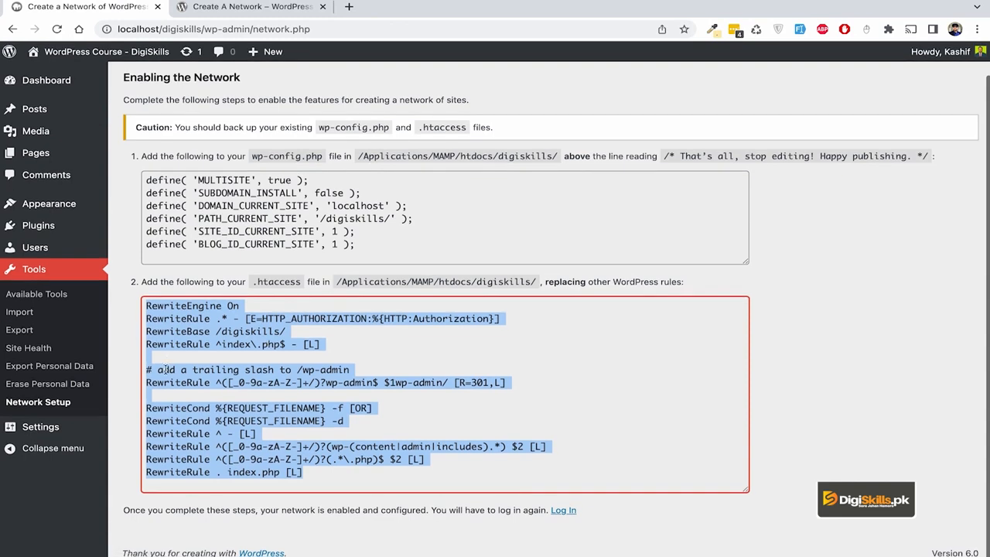
pyautogui.click(46, 80)
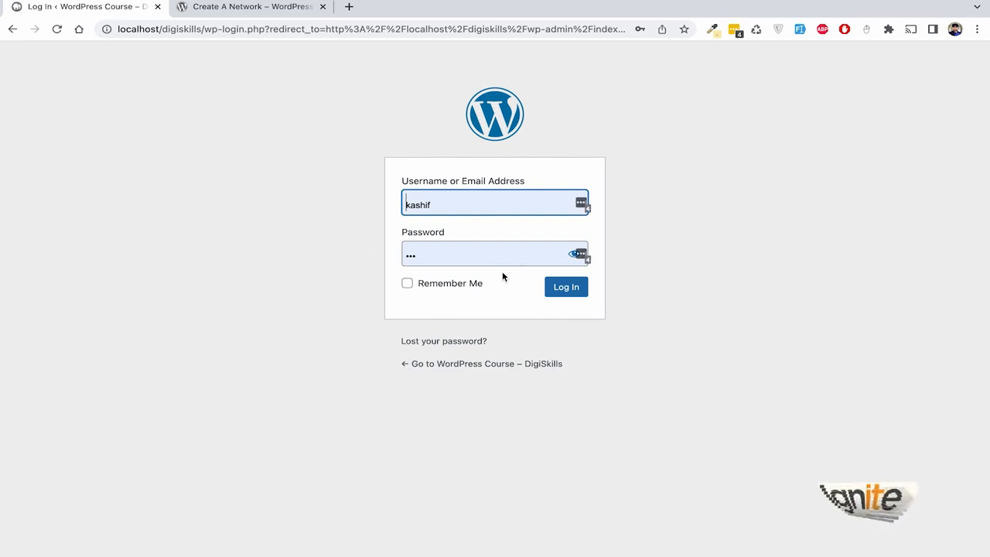
pyautogui.click(573, 296)
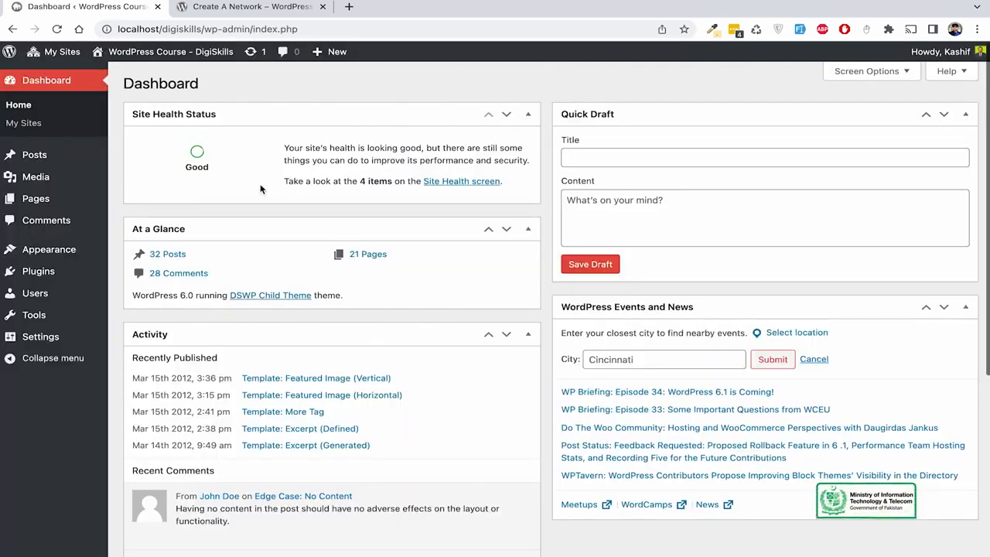
# Open the Network Admin dashboard of the multisite network
pyautogui.moveTo(62, 52)
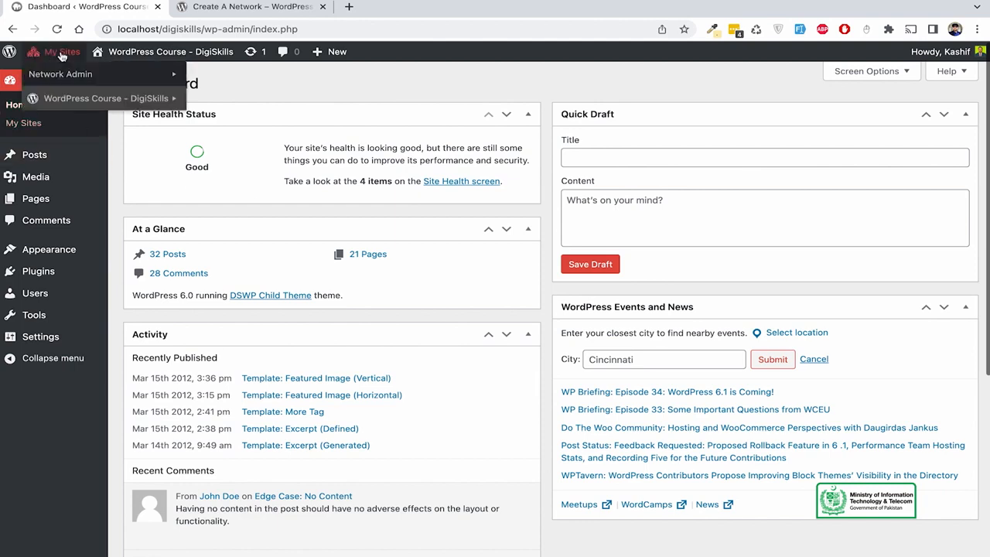
pyautogui.moveTo(68, 80)
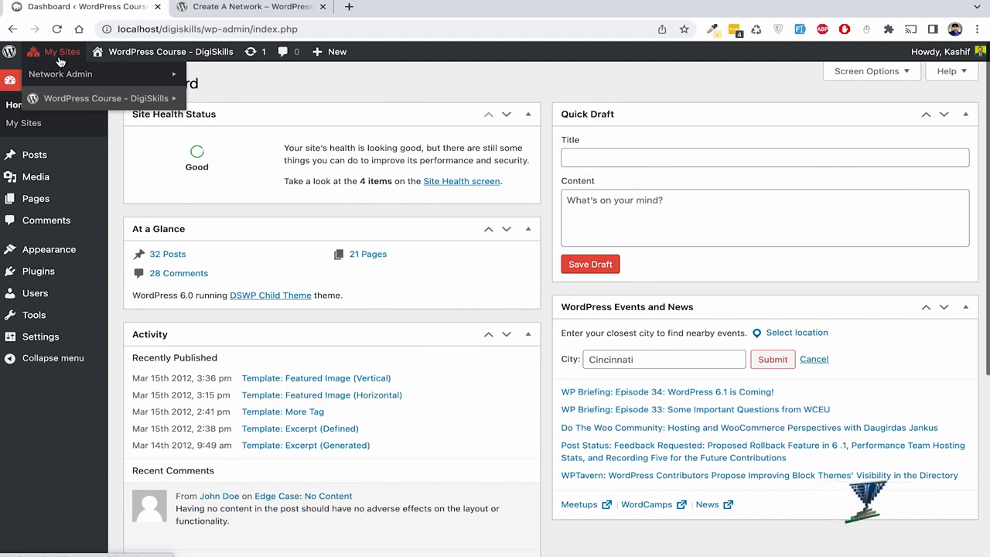
pyautogui.moveTo(87, 99)
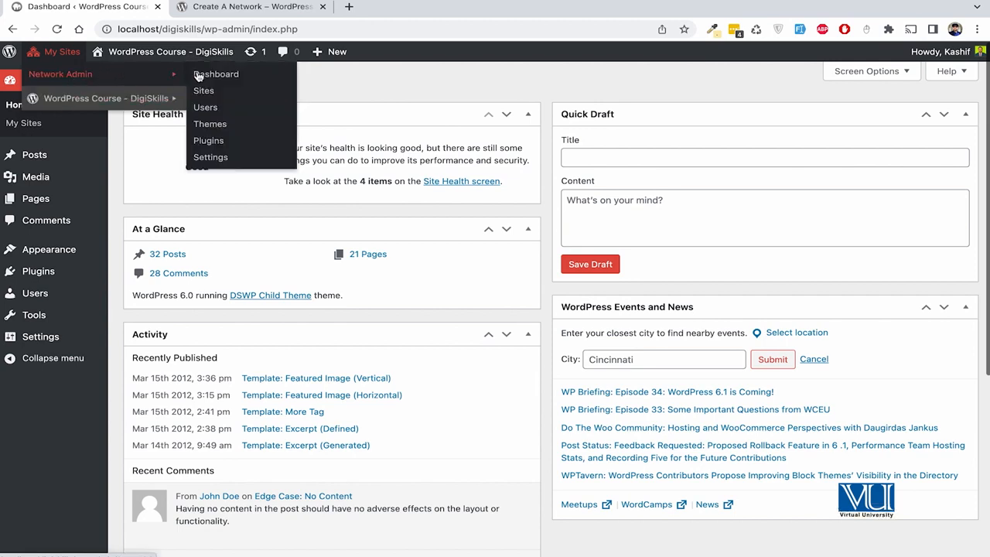
pyautogui.click(232, 79)
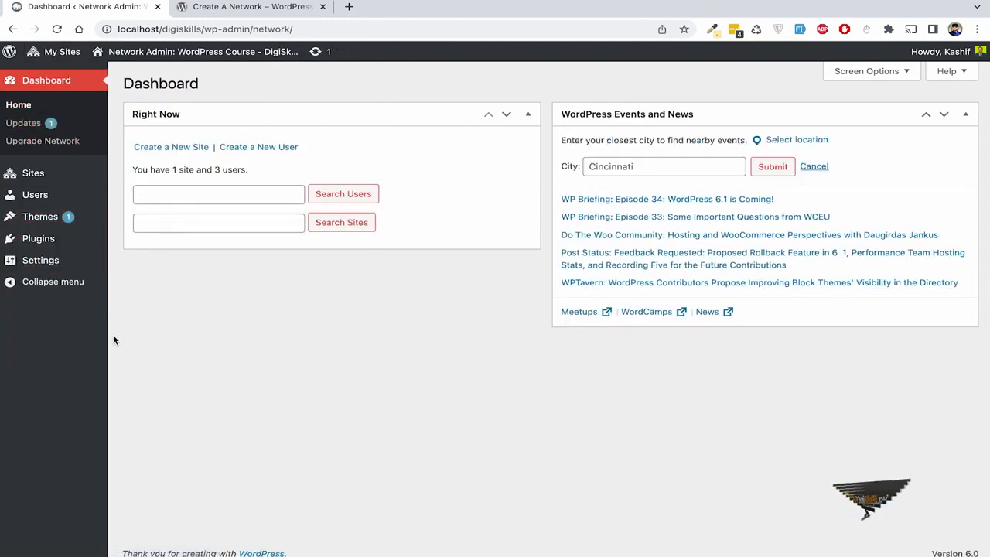
# Open the network's installed themes and examine which themes are enabled or disabled for the network
pyautogui.click(69, 221)
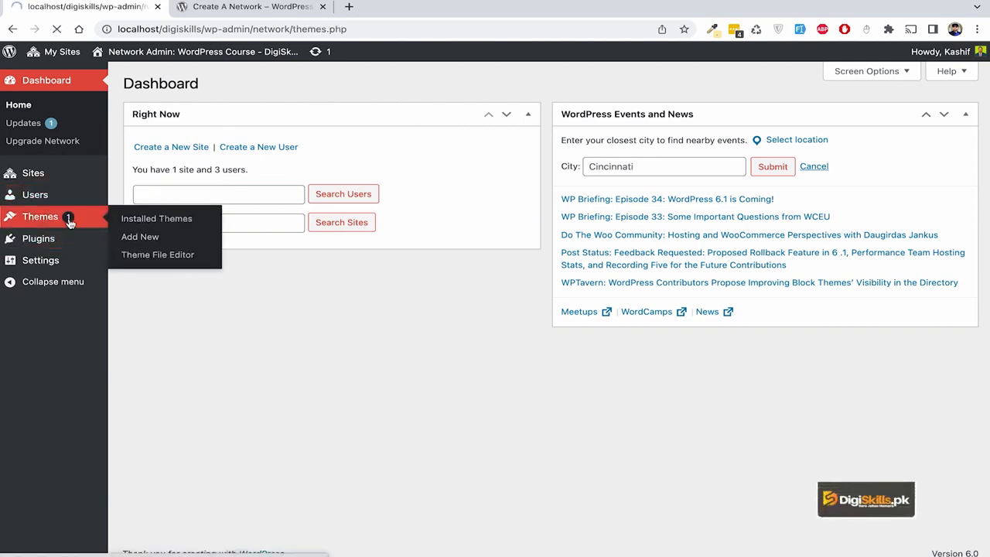
pyautogui.scroll(-2, 270, 277)
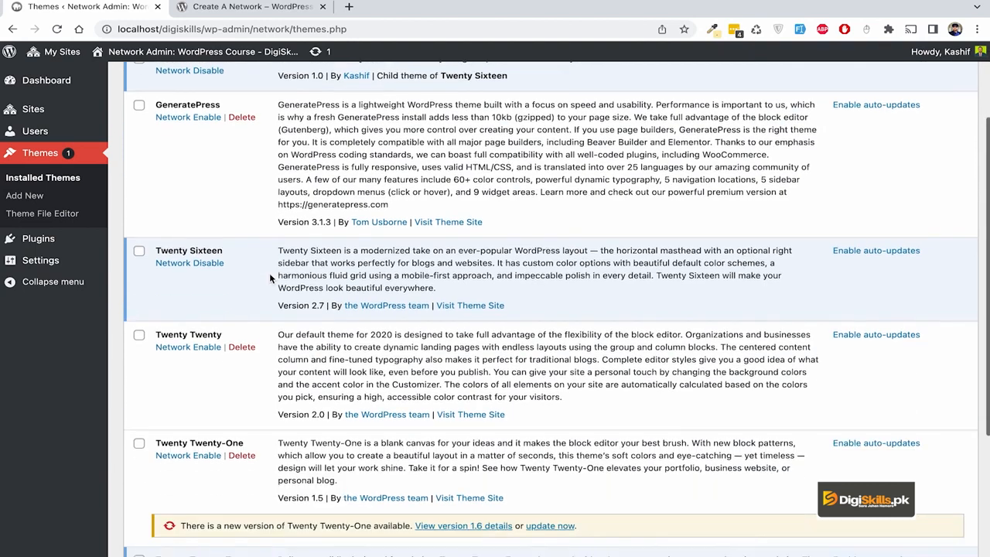
pyautogui.scroll(2, 269, 278)
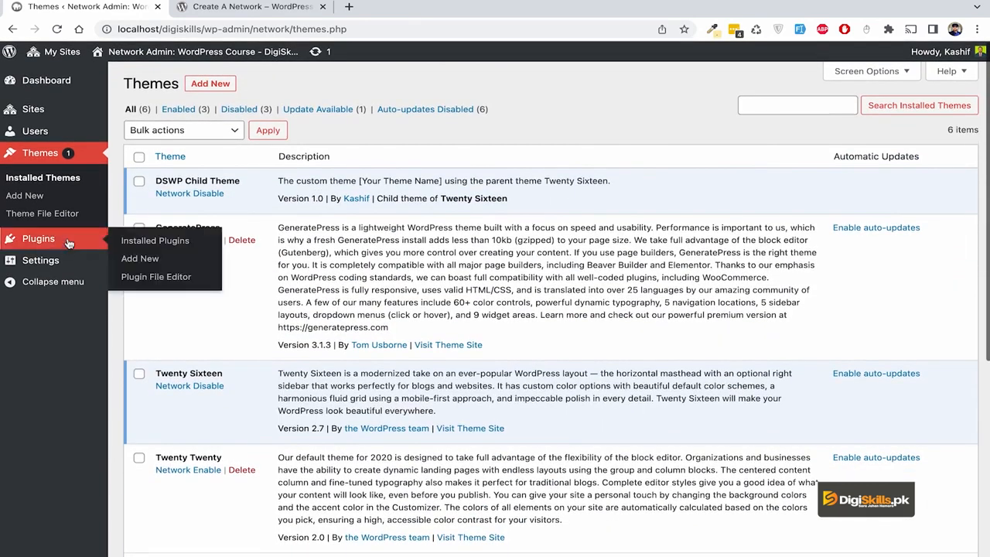
# Open the network's installed plugins and network-activate Advanced Custom Fields
pyautogui.click(152, 243)
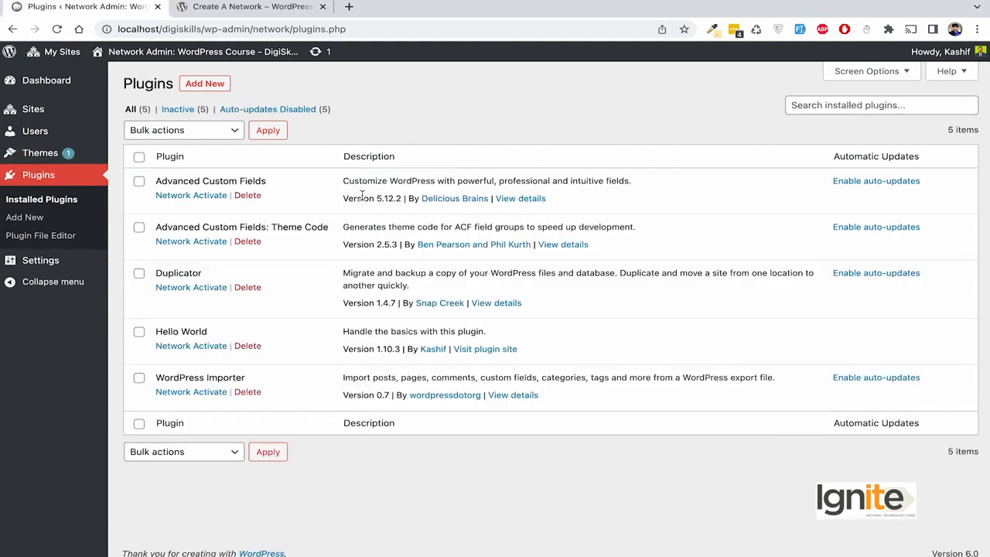
pyautogui.click(191, 196)
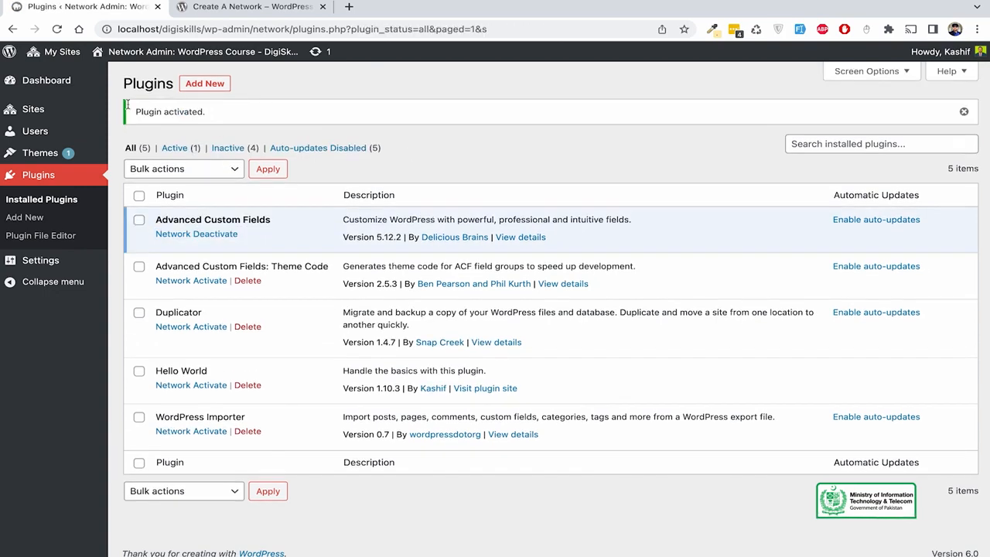
# Open the form for adding a new site to the network
pyautogui.moveTo(72, 57)
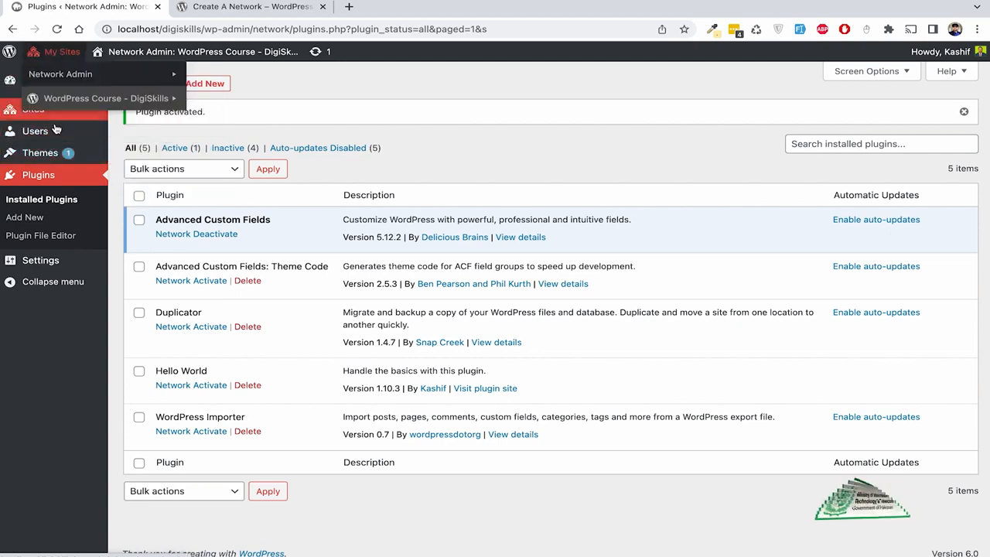
pyautogui.moveTo(51, 106)
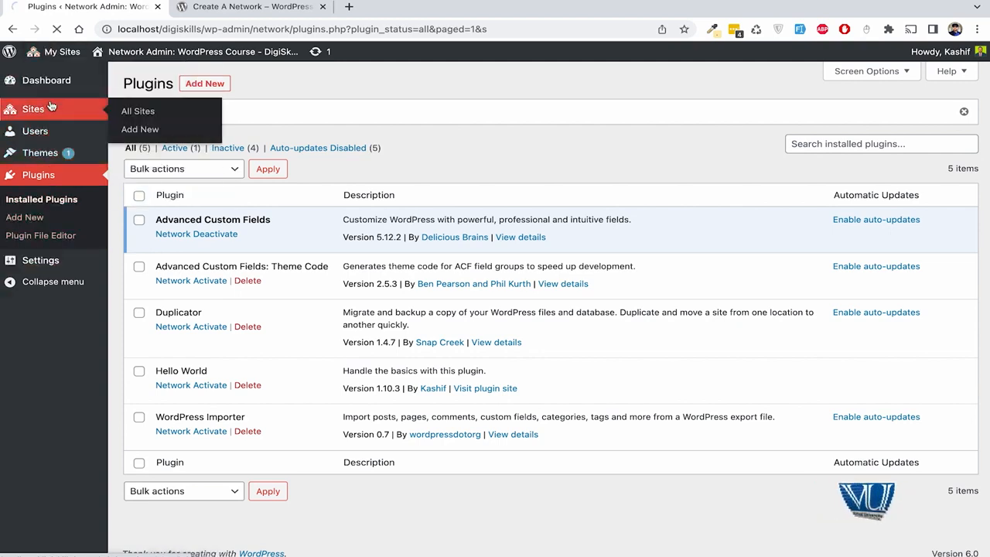
pyautogui.click(138, 111)
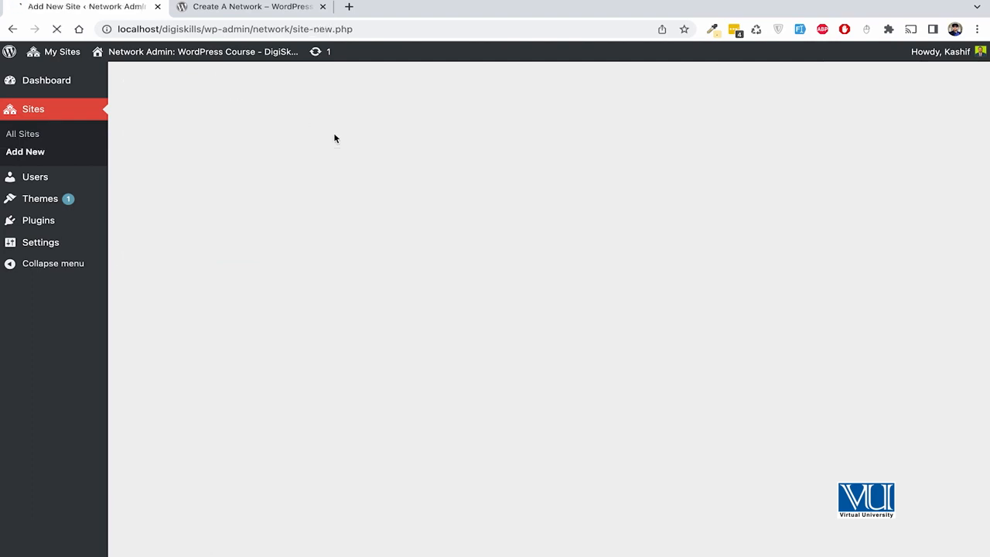
# Set the new site's address to "multi" and its title to "WP Multi", keeping English (United States) as the site language
pyautogui.click(390, 143)
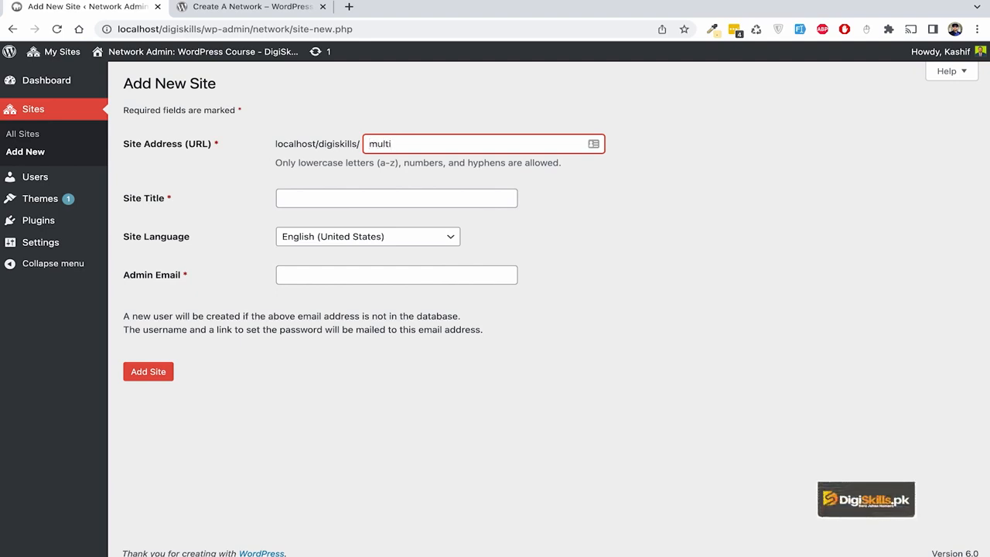
pyautogui.click(400, 199)
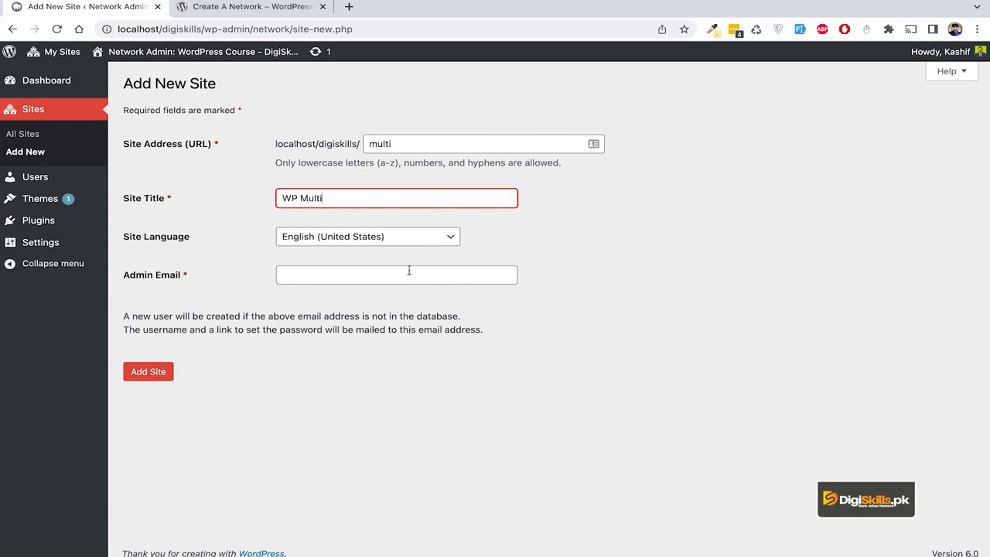
pyautogui.write('WP Multi')
pyautogui.click(406, 238)
pyautogui.click(405, 242)
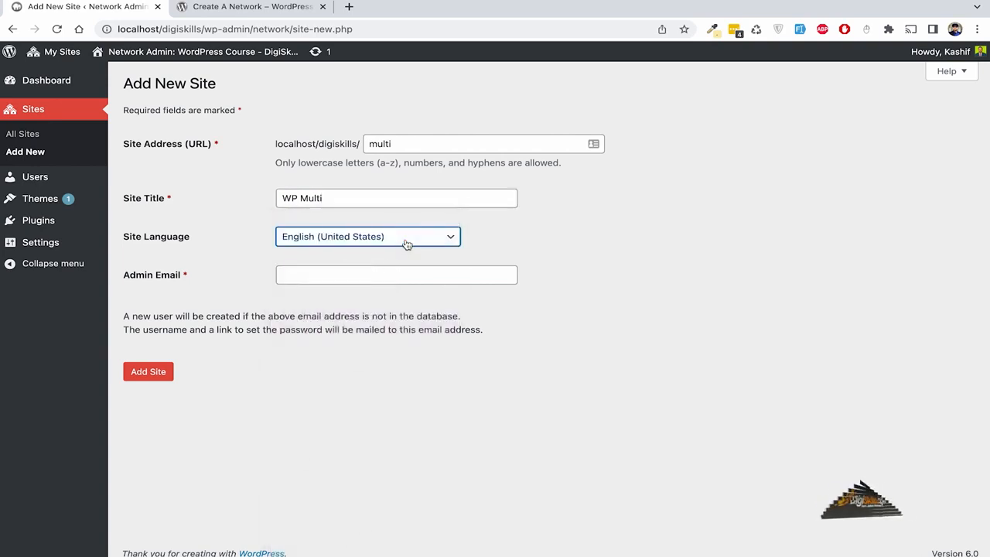
# Fill in the admin email for the WP Multi site and add the site to the network
pyautogui.click(379, 274)
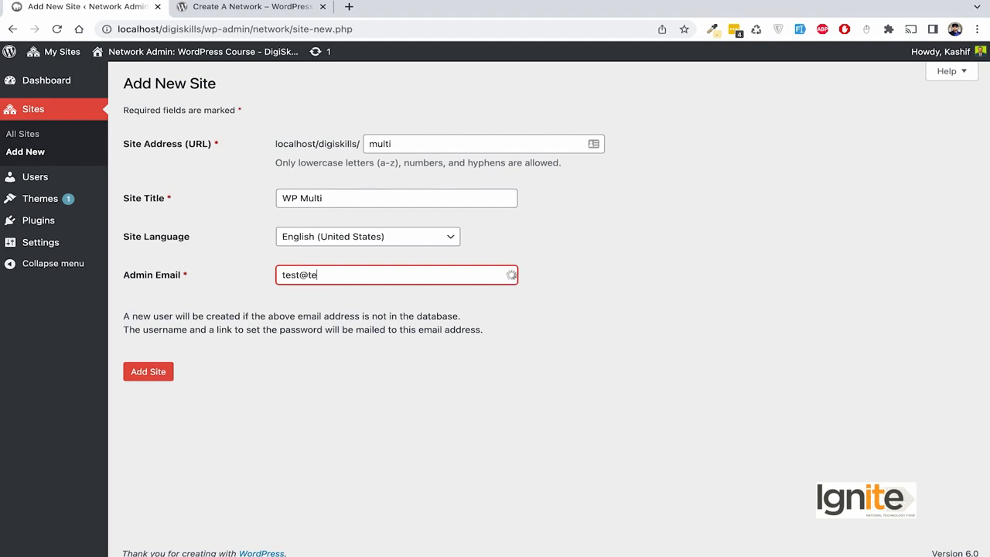
pyautogui.click(496, 398)
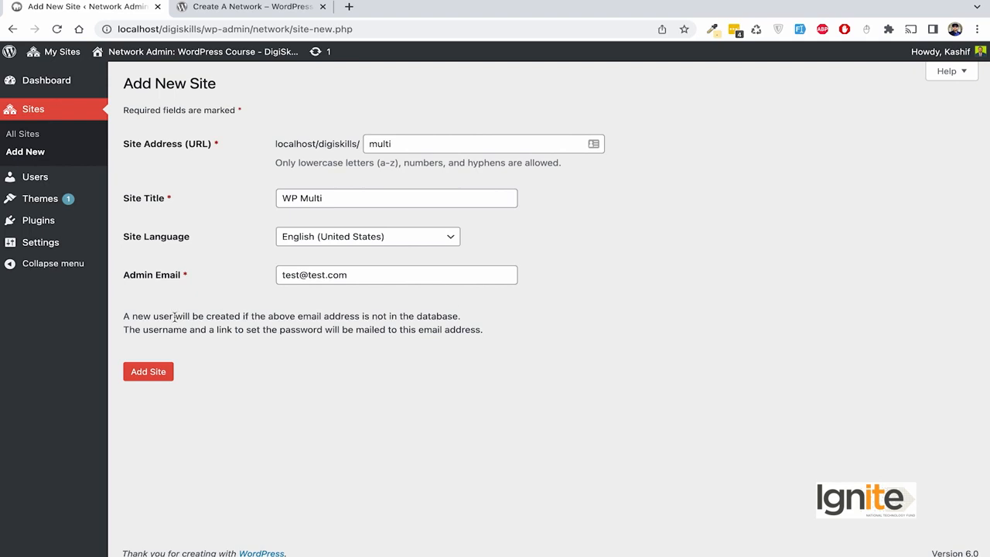
pyautogui.click(154, 378)
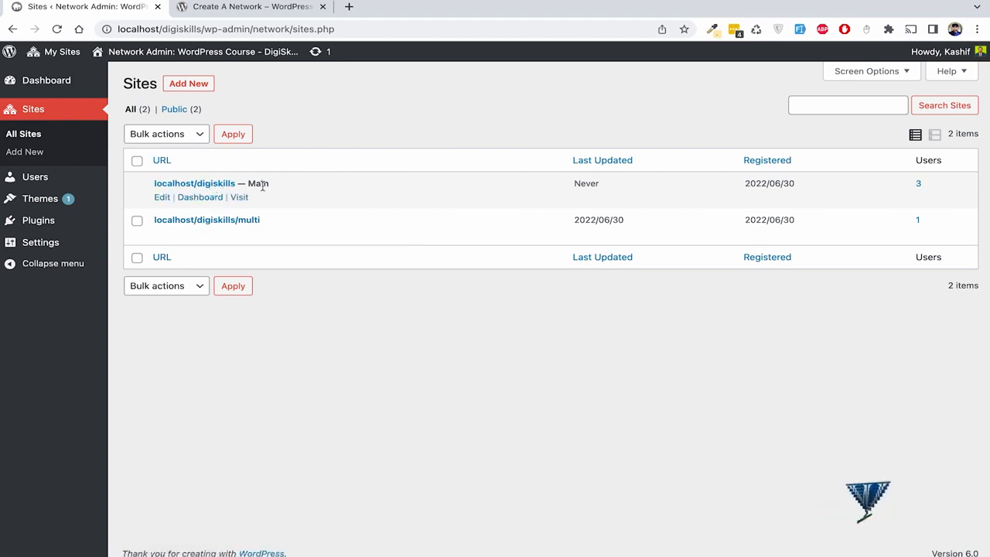
# Visit the main localhost/digiskills site in a separate tab and look through its front page
pyautogui.keyDown('ctrl'); pyautogui.click(240, 198); pyautogui.keyUp('ctrl')
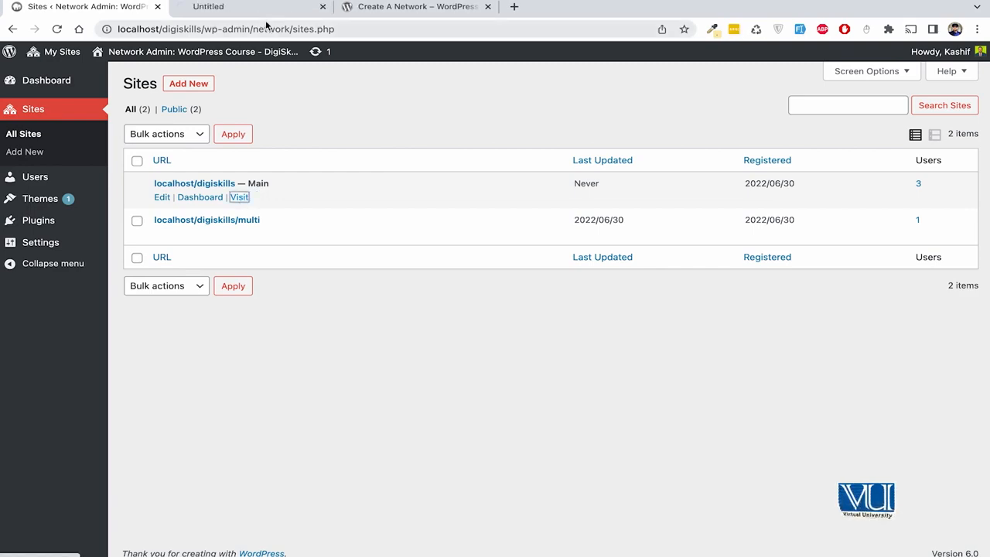
pyautogui.click(261, 9)
pyautogui.scroll(-15, 323, 226)
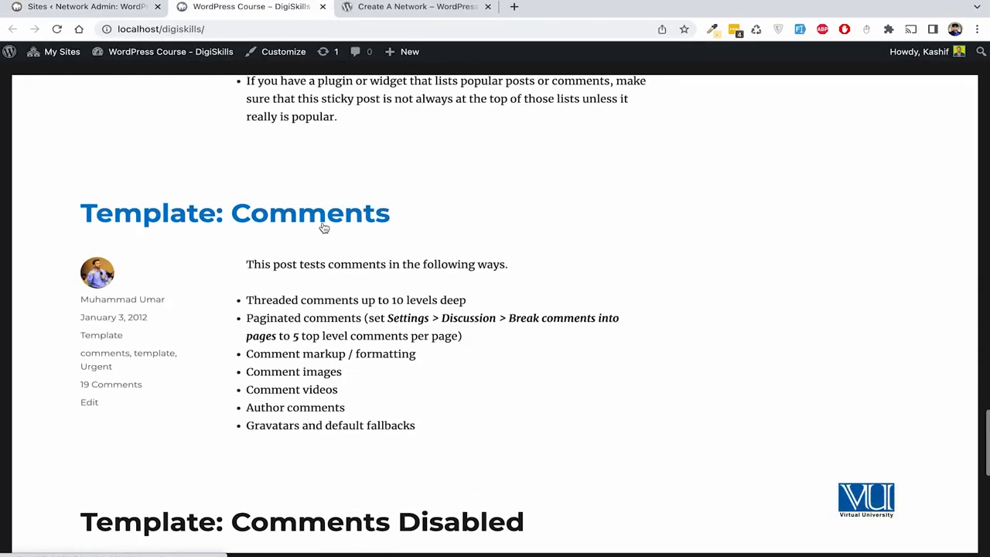
pyautogui.scroll(10, 323, 226)
# From the network's sites list, visit localhost/digiskills/multi in a separate tab and examine its address and front page
pyautogui.click(149, 9)
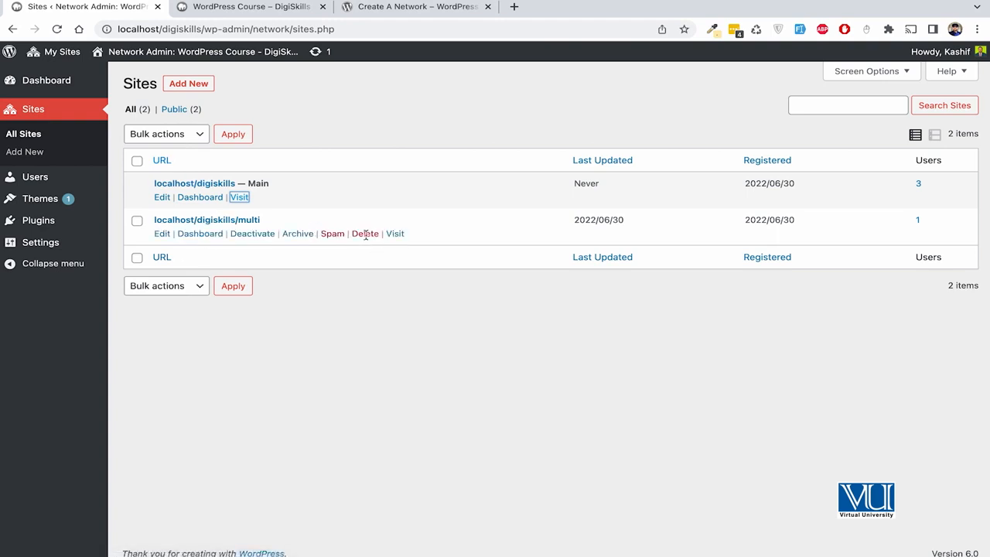
pyautogui.keyDown('ctrl'); pyautogui.click(395, 233); pyautogui.keyUp('ctrl')
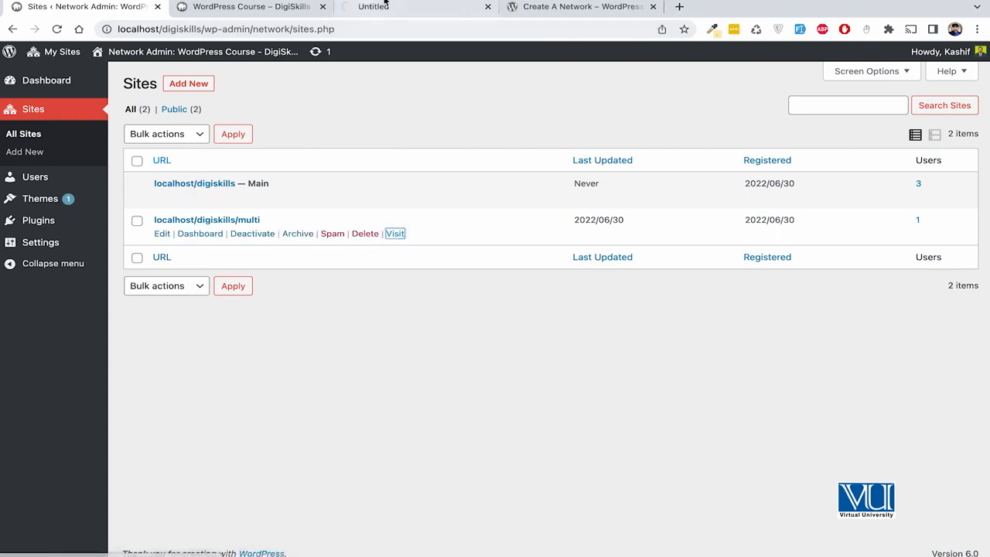
pyautogui.click(393, 6)
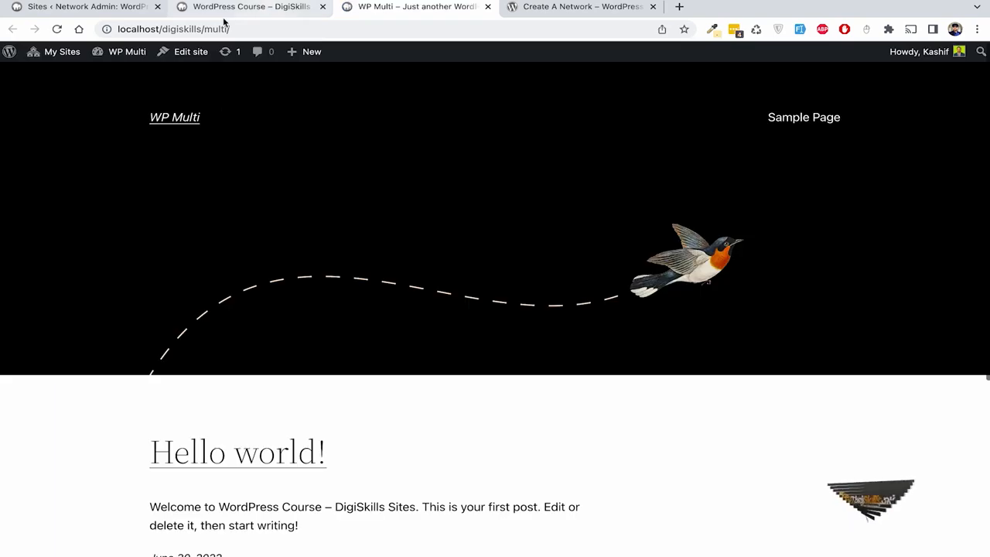
pyautogui.click(217, 28)
pyautogui.scroll(-5, 318, 290)
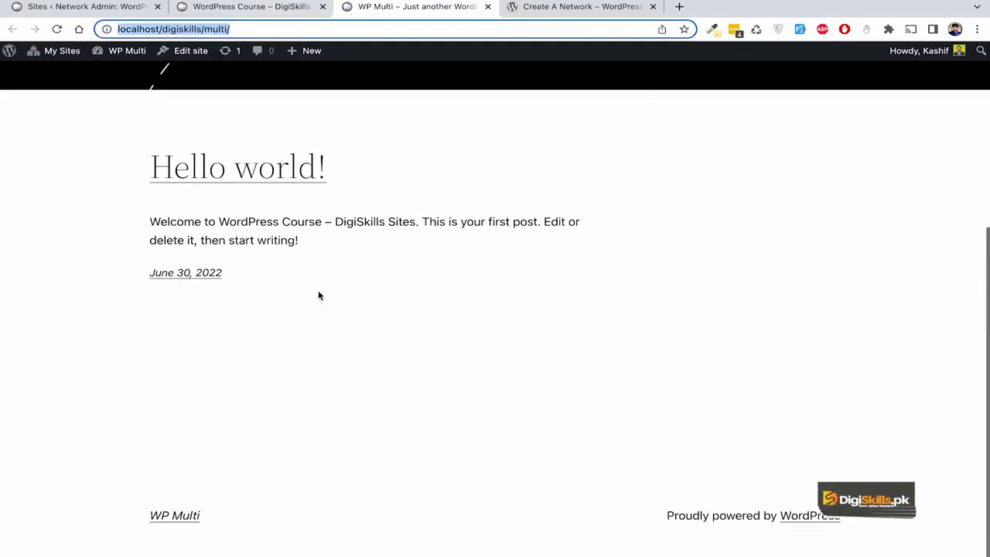
pyautogui.scroll(5, 317, 290)
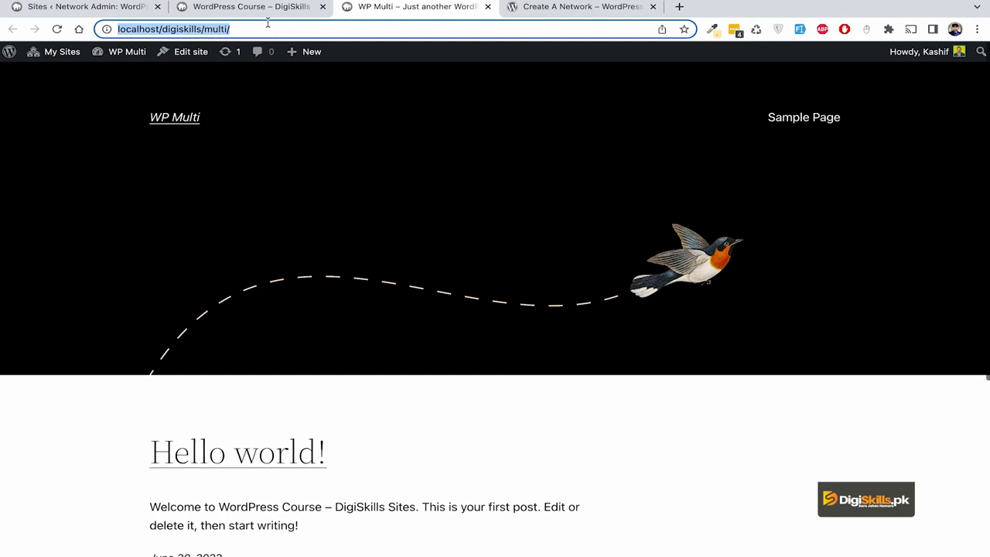
# Compare the front pages of the main site and the WP Multi site, and return to the network's sites list
pyautogui.click(268, 6)
pyautogui.scroll(10, 524, 371)
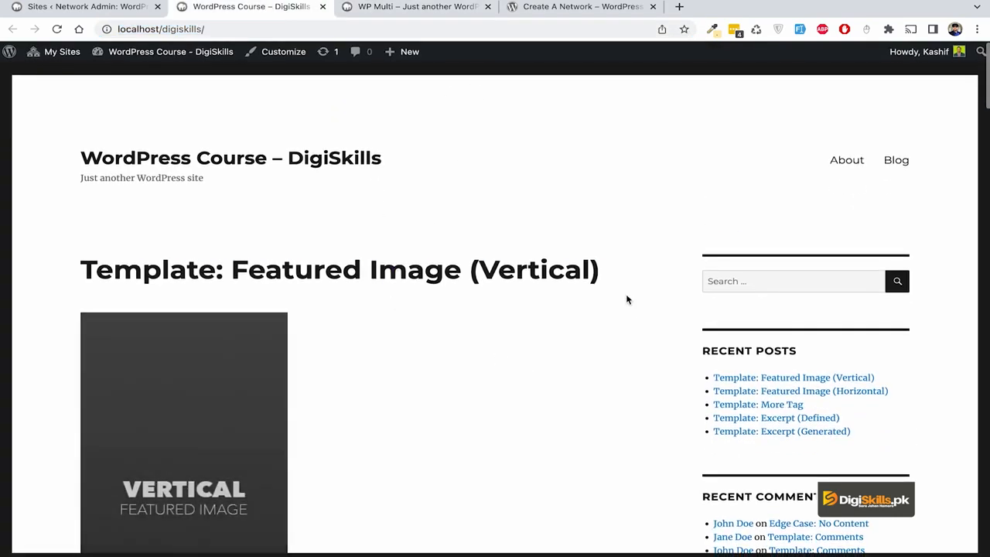
pyautogui.scroll(-6, 464, 341)
pyautogui.scroll(-5, 464, 341)
pyautogui.click(379, 7)
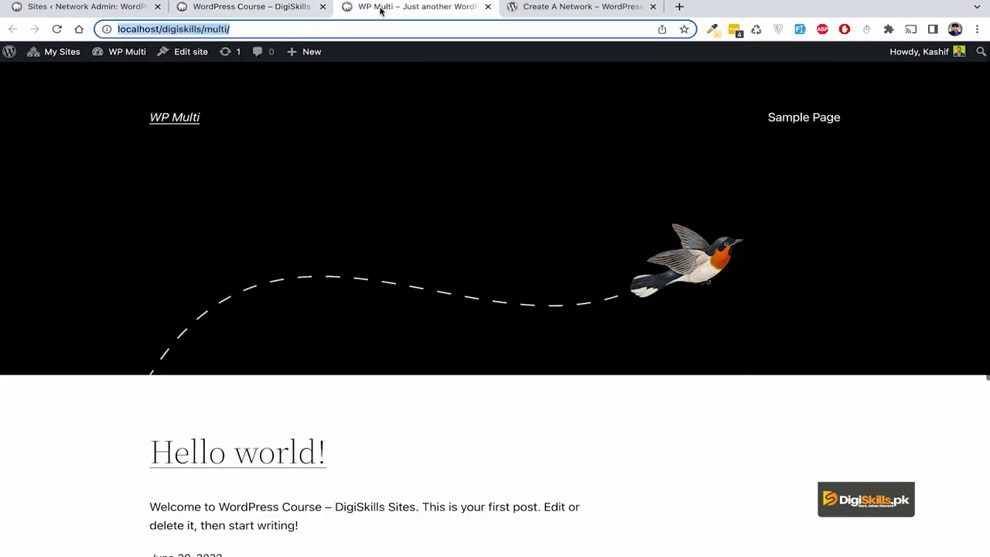
pyautogui.scroll(-3, 497, 331)
pyautogui.scroll(4, 498, 333)
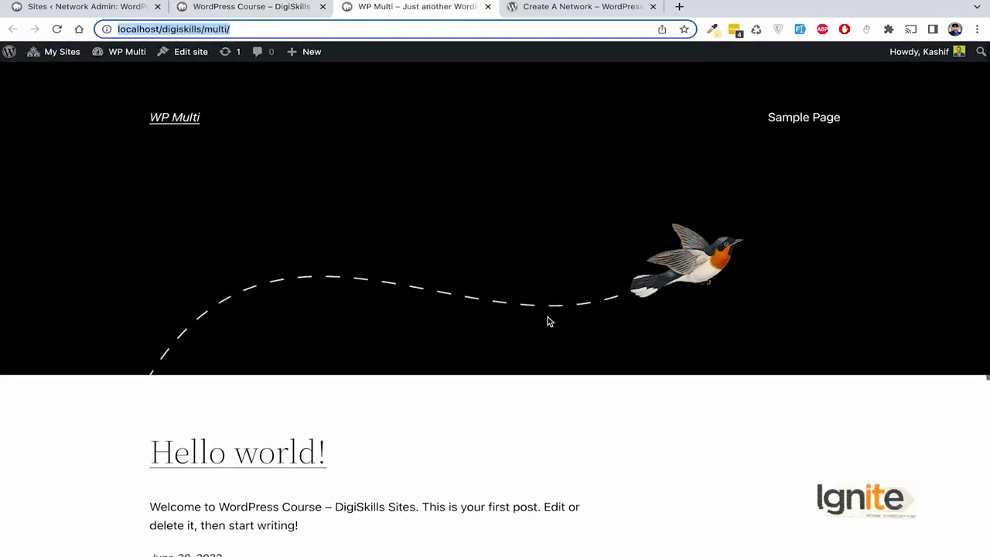
pyautogui.scroll(-4, 594, 340)
pyautogui.scroll(4, 594, 340)
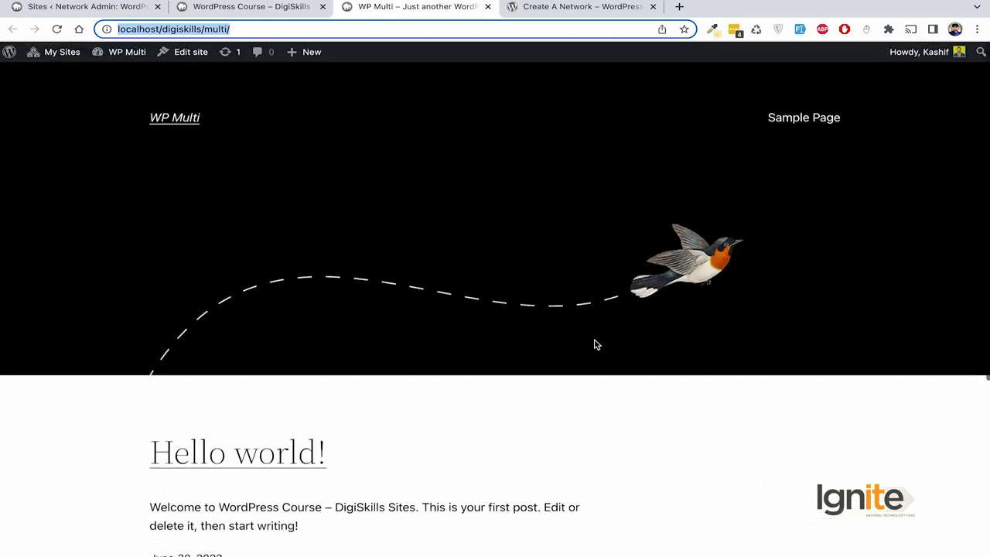
pyautogui.click(103, 7)
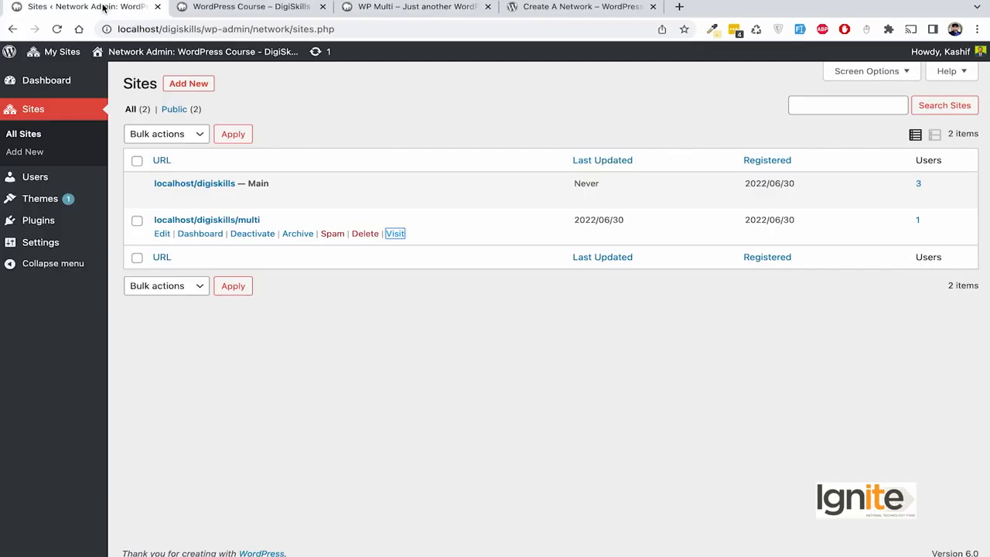